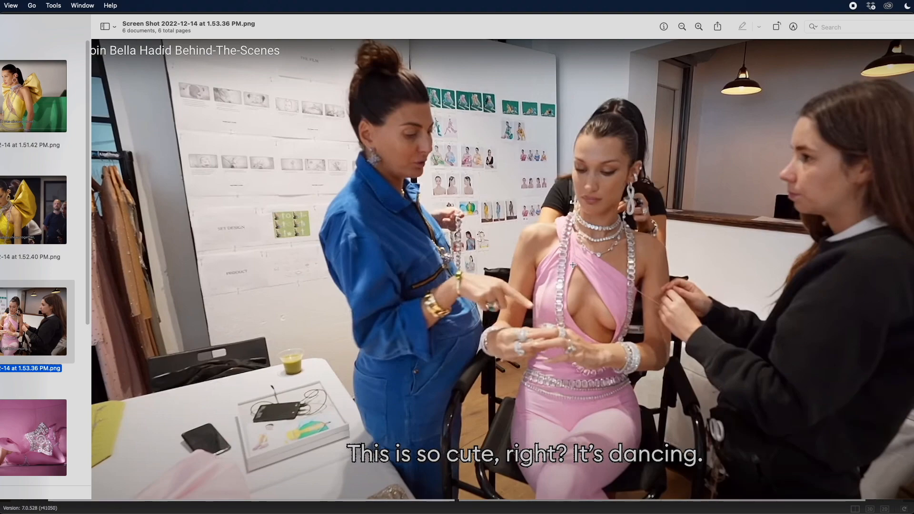
Look through the reference screenshots of the pink outfit from 1.53.36 PM to 2.52.38 PM.
key(Down)
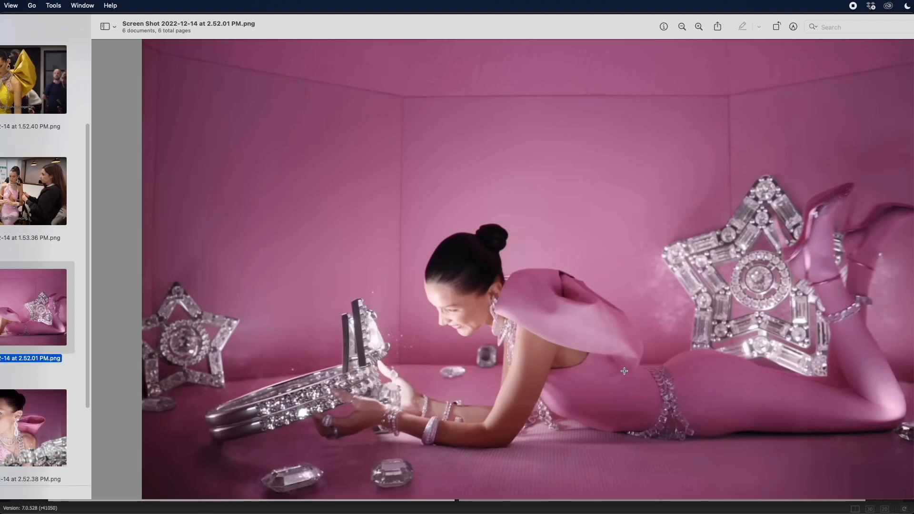
key(Down)
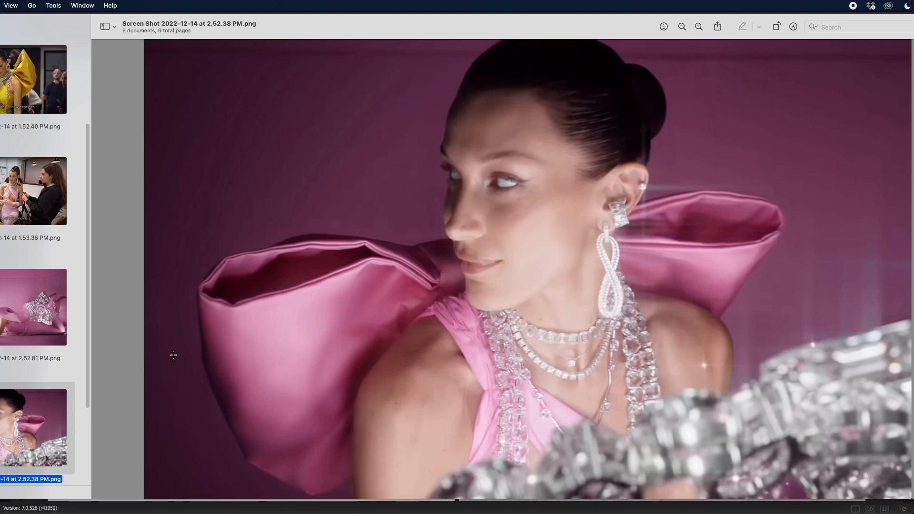
scroll(86, 353, down, 5)
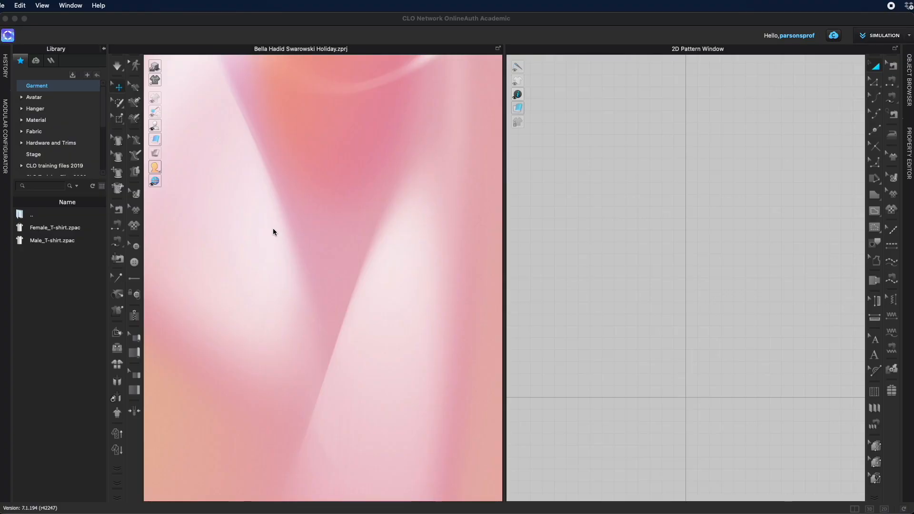
Switch to CLO and load the FV2_Camila avatar from the Female_V2 avatar library.
click(41, 98)
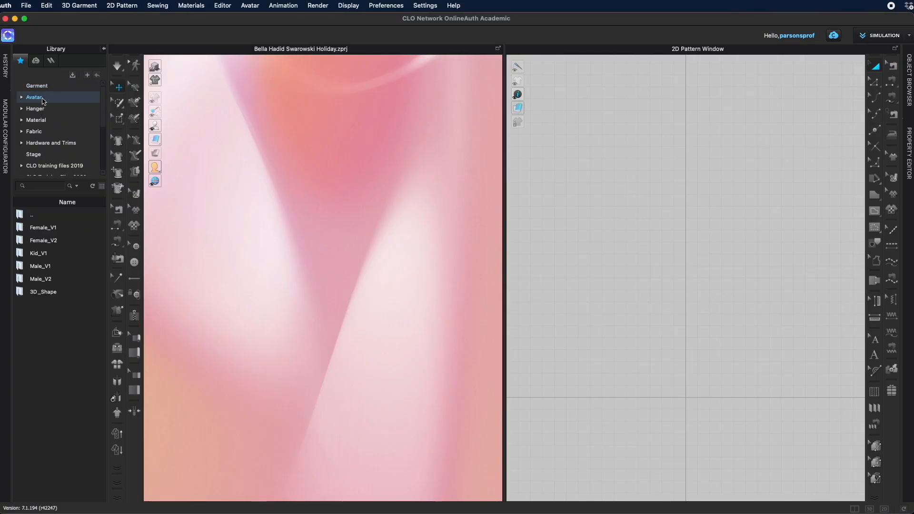
double_click(46, 244)
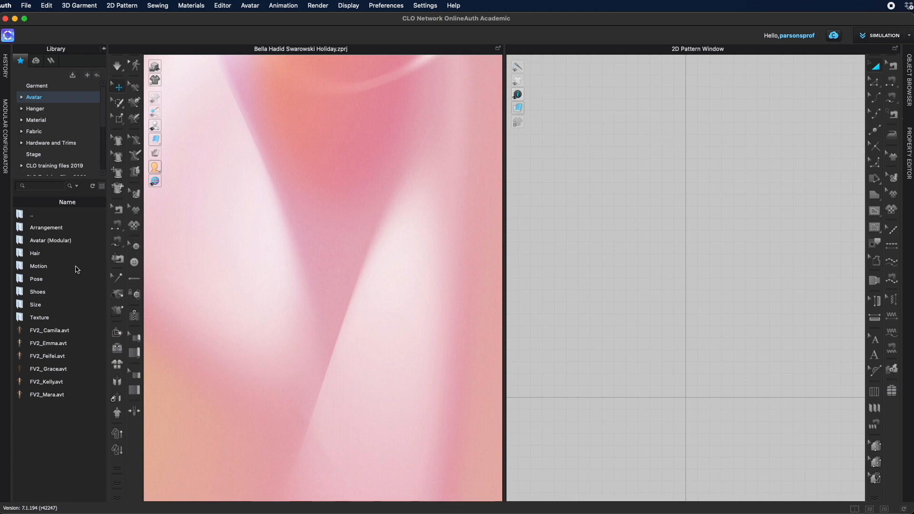
mouse_move(49, 333)
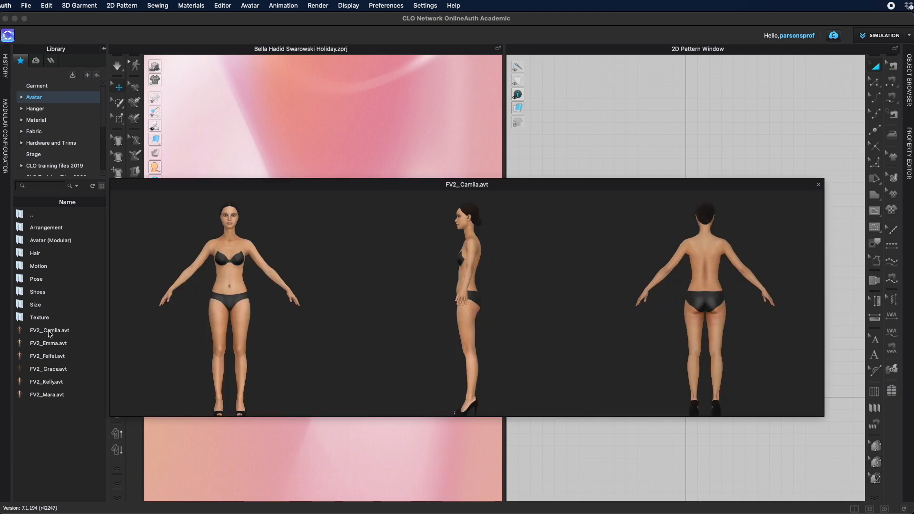
double_click(50, 334)
click(464, 300)
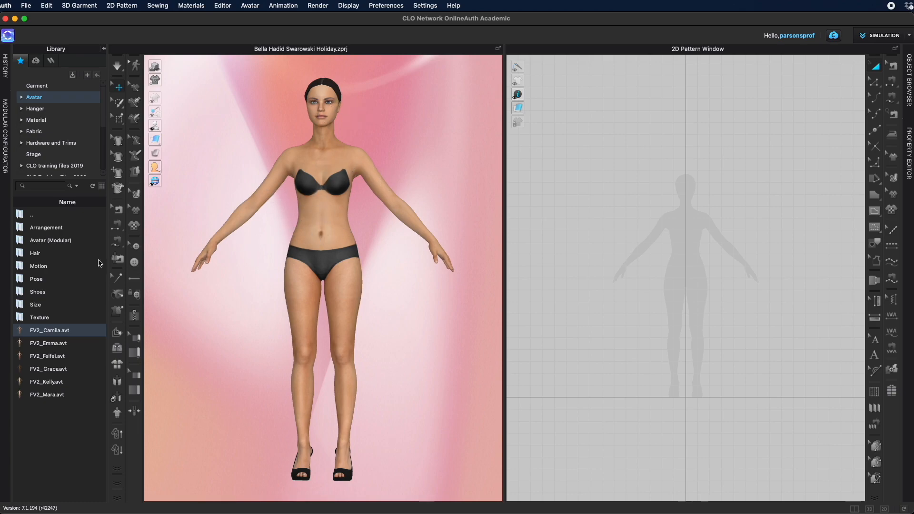
Apply the FV2_Camila_Covered_BG.jpg texture from the Camila texture folder to the avatar's torso.
double_click(45, 317)
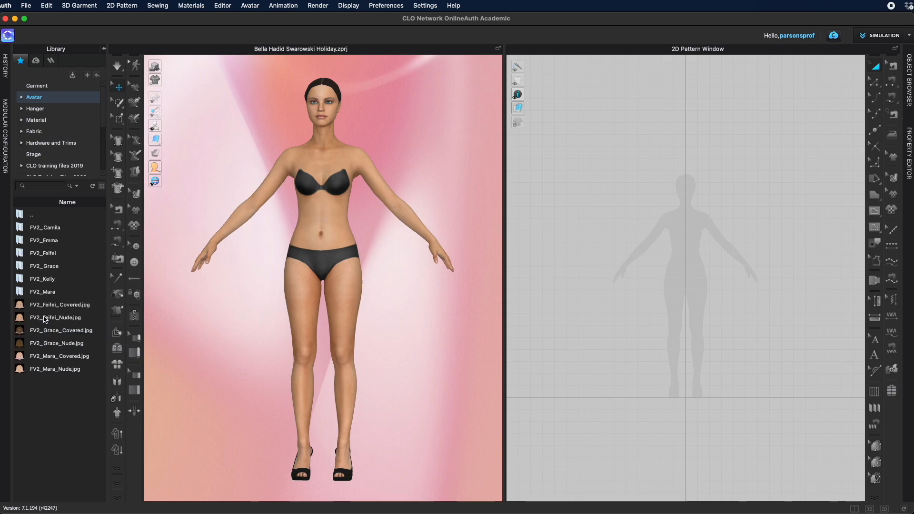
double_click(48, 228)
mouse_move(50, 232)
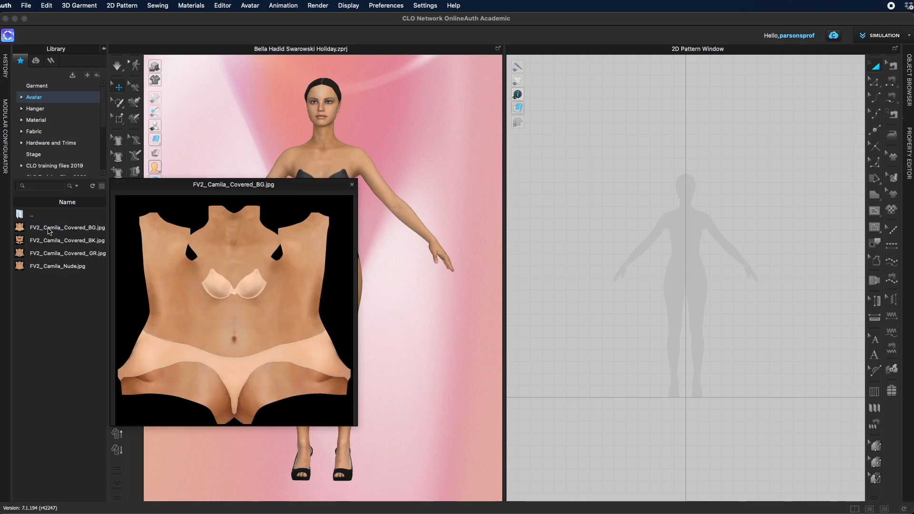
click(910, 138)
click(268, 205)
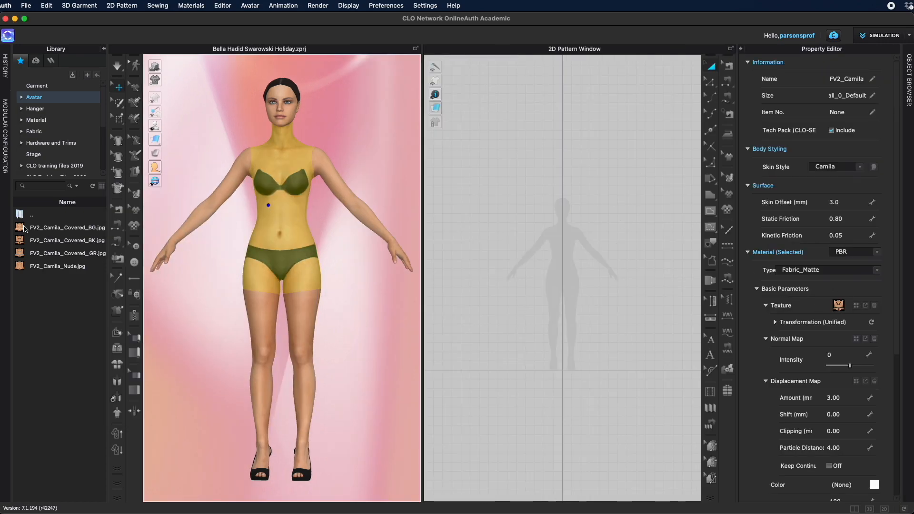
drag(25, 228, 832, 312)
click(401, 141)
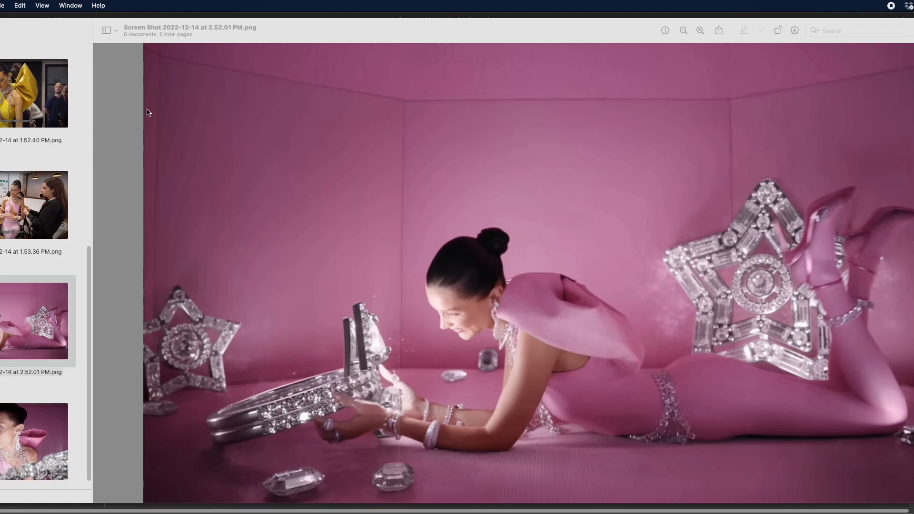
Switch to the reference screenshots in Preview and examine the yellow outfit with the large bow.
click(37, 92)
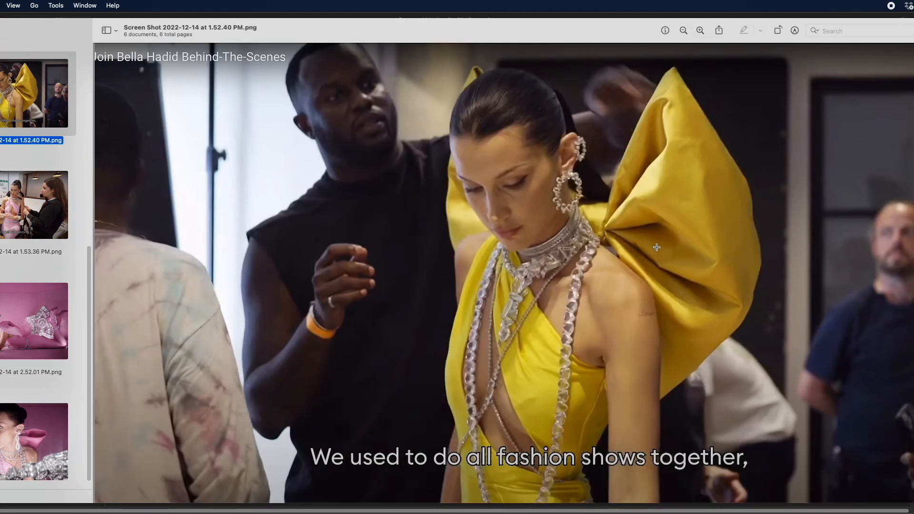
scroll(51, 220, up, 3)
click(50, 65)
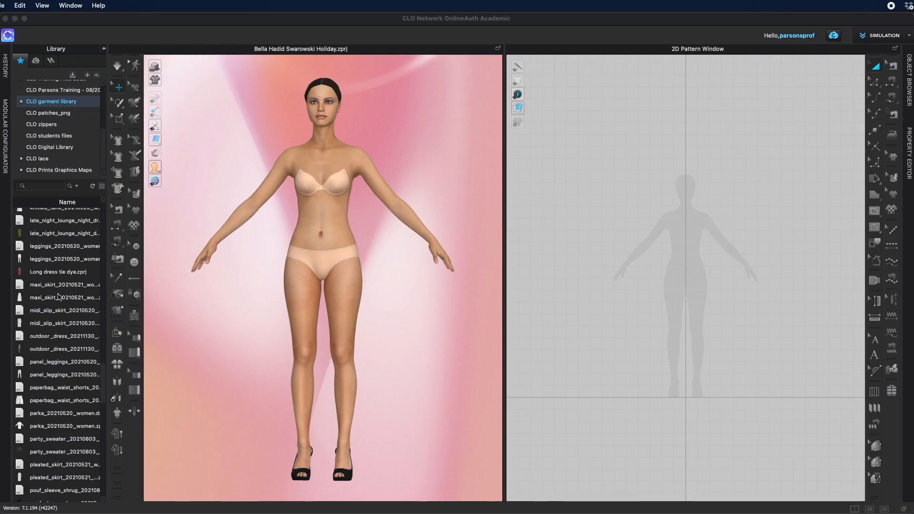
In CLO, add the leggings_20210520 women garment from the CLO garment library to the current workspace and simulate it on the avatar.
scroll(58, 297, up, 2)
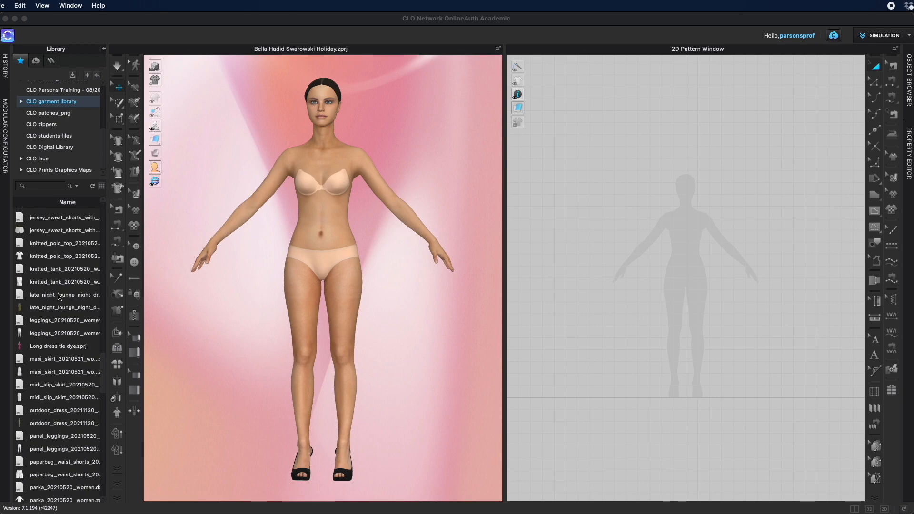
right_click(42, 334)
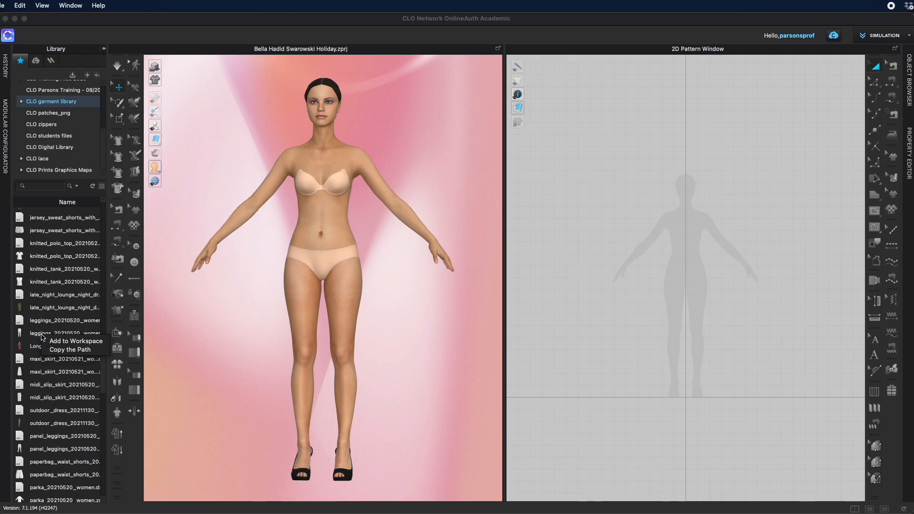
click(76, 341)
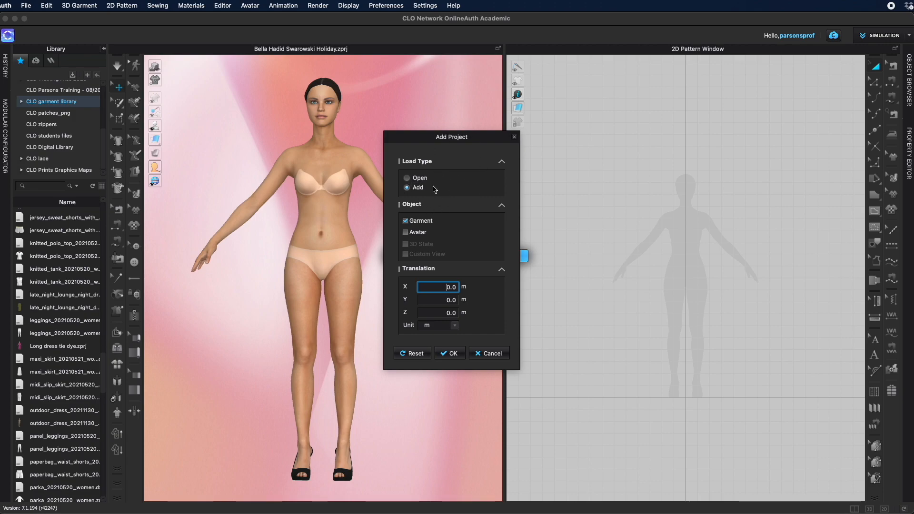
key(Return)
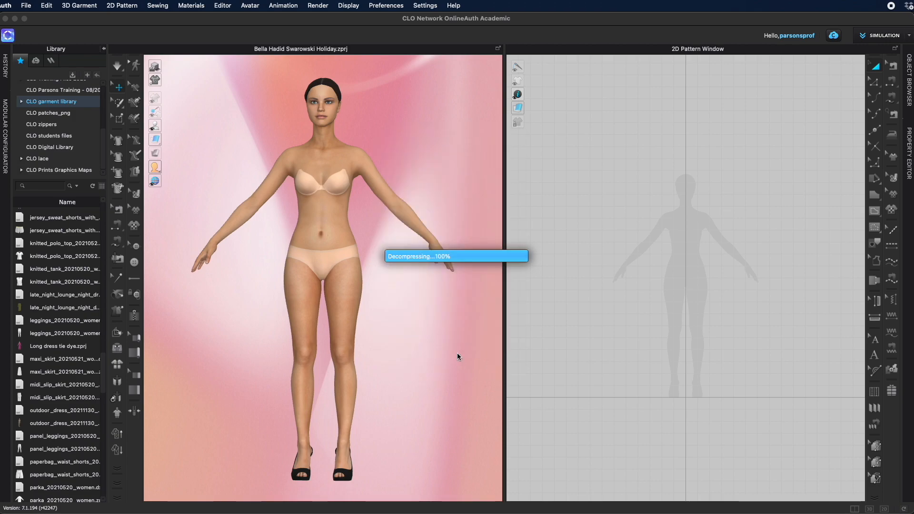
drag(331, 280, 335, 283)
right_drag(385, 346, 437, 343)
key(space)
click(392, 351)
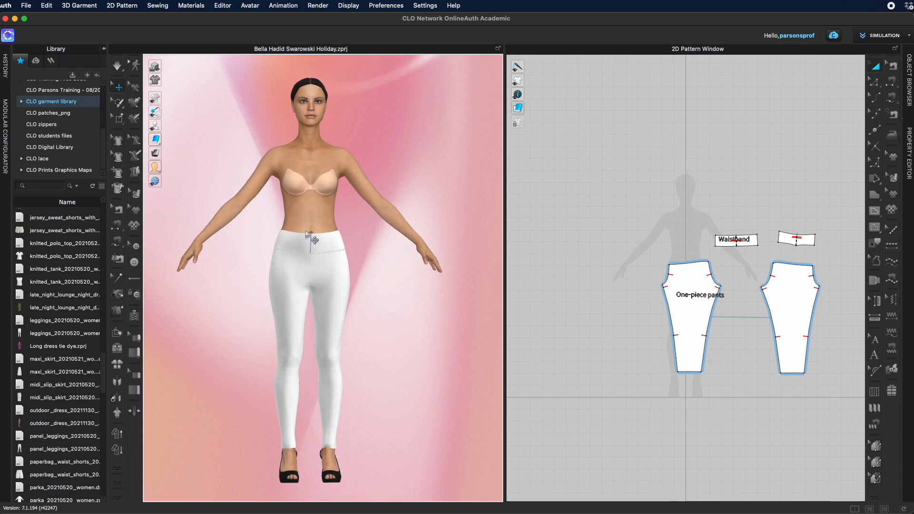
Set the color of the leggings' FABRIC 1 to the Pantone polyester shade Lemon Fizz (F1E651).
click(909, 102)
click(908, 106)
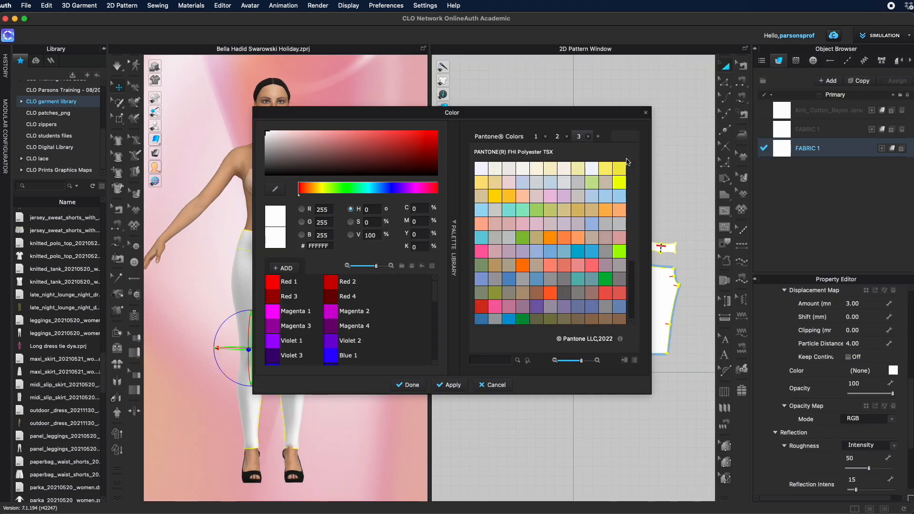
click(617, 172)
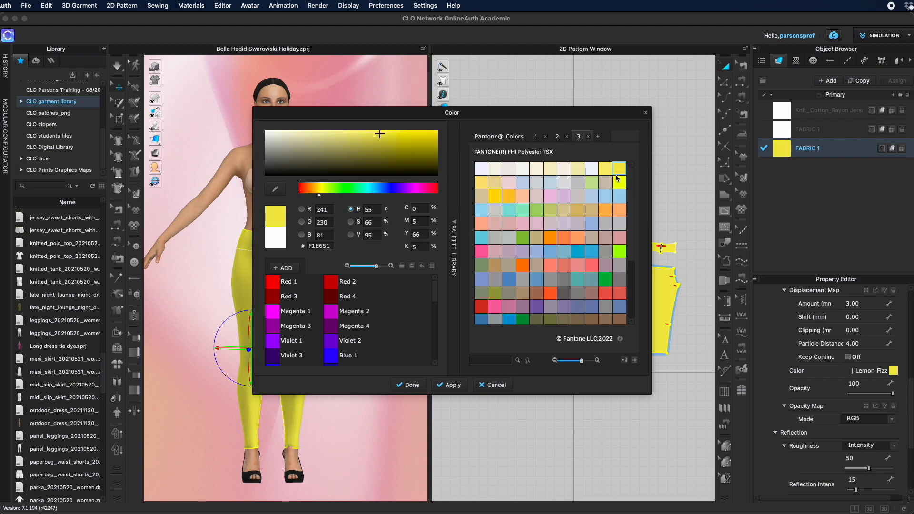
click(442, 387)
click(412, 386)
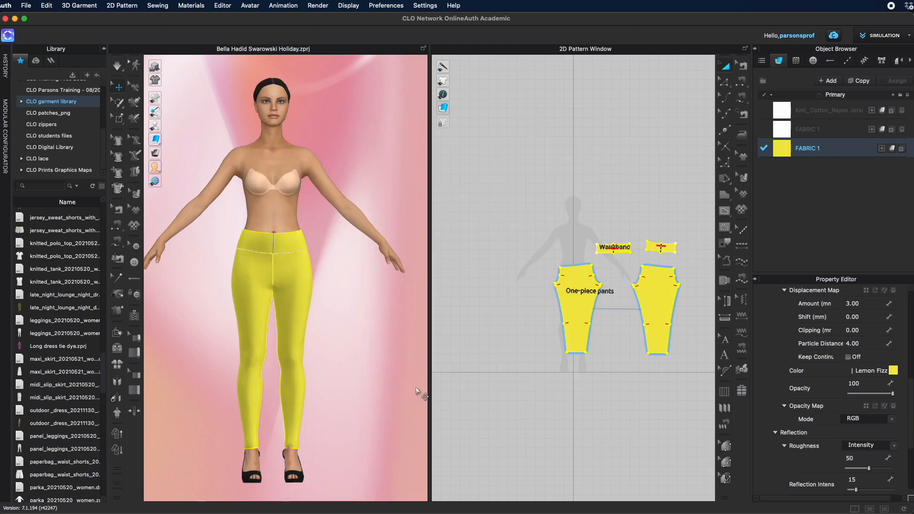
click(321, 346)
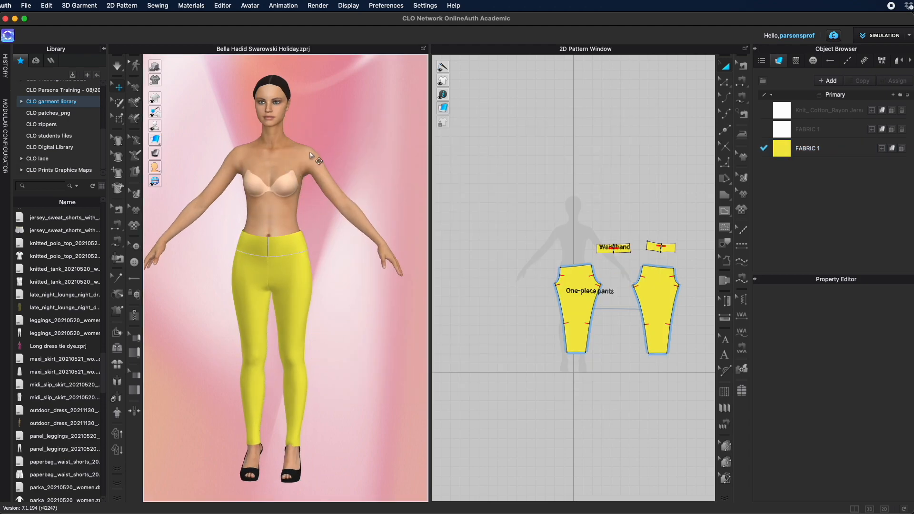
Switch to the reference screenshots, compare the yellow and pink outfits, and return to CLO.
key(super+Tab)
key(super+Tab)
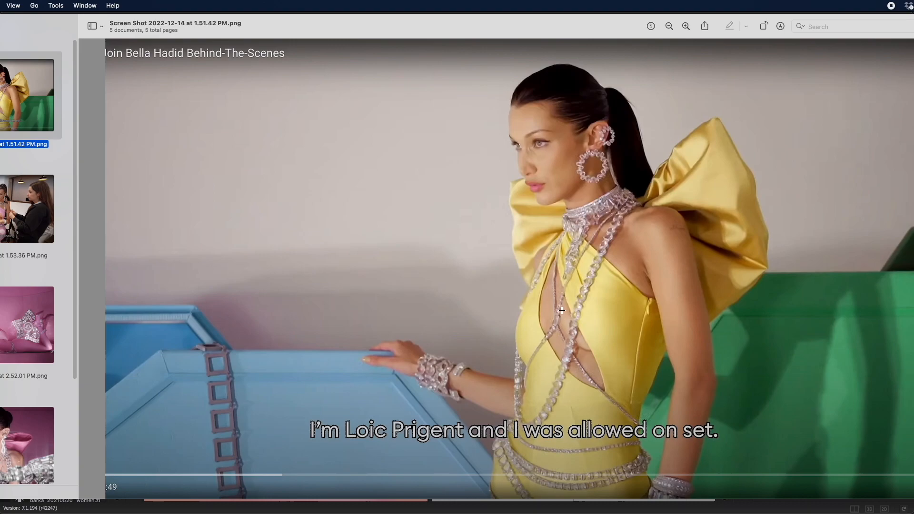
click(45, 215)
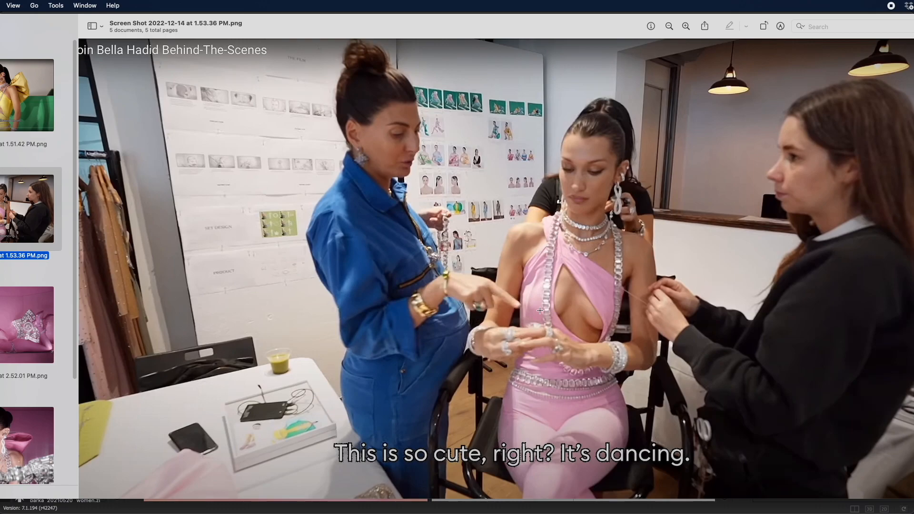
click(258, 504)
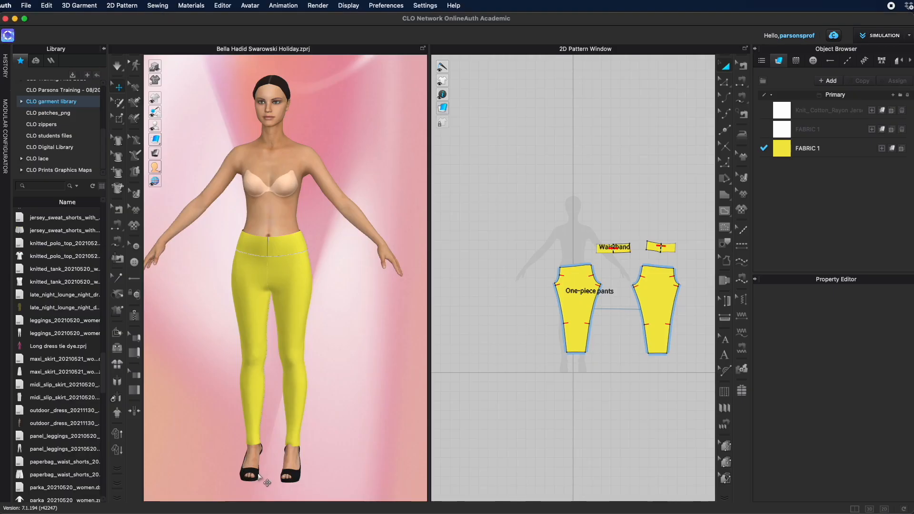
Remove the black texture from the uppers of the avatar's shoes and color them Pantone Lemon Fizz (F1E651).
click(257, 474)
scroll(329, 481, up, 3)
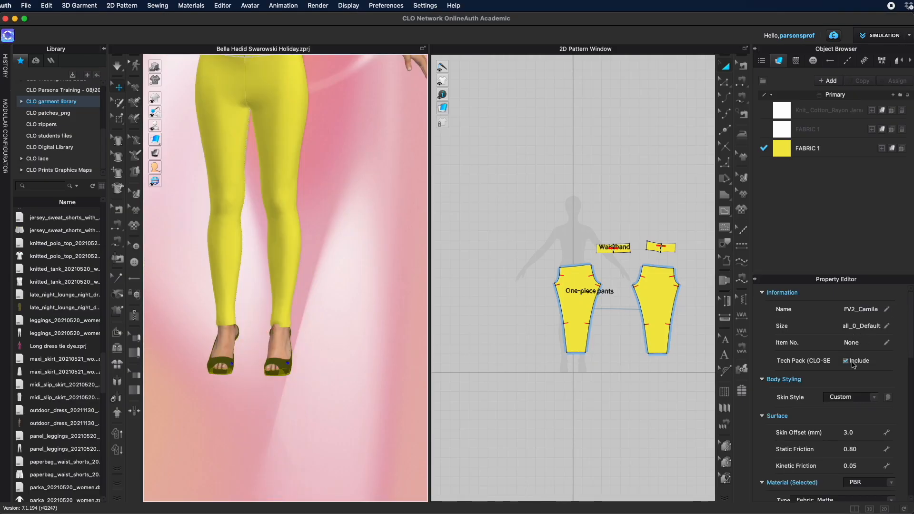
scroll(861, 362, down, 5)
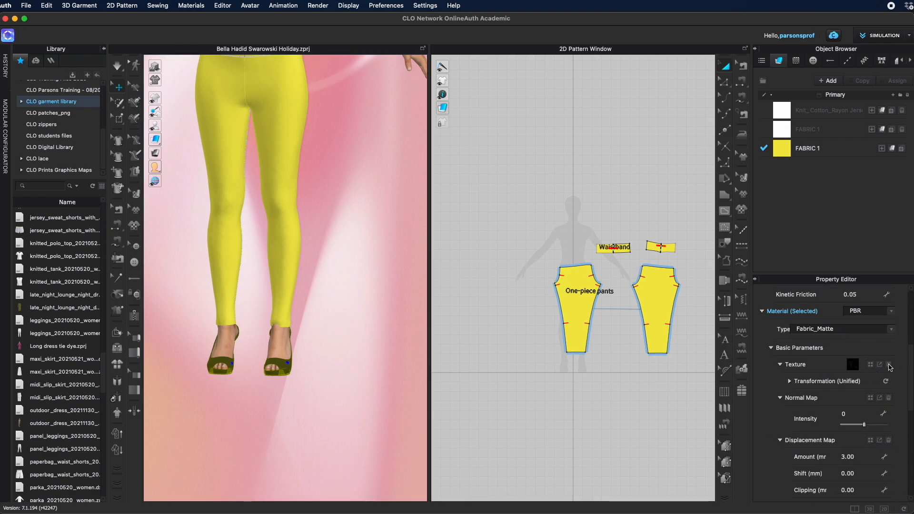
click(890, 365)
scroll(862, 399, down, 3)
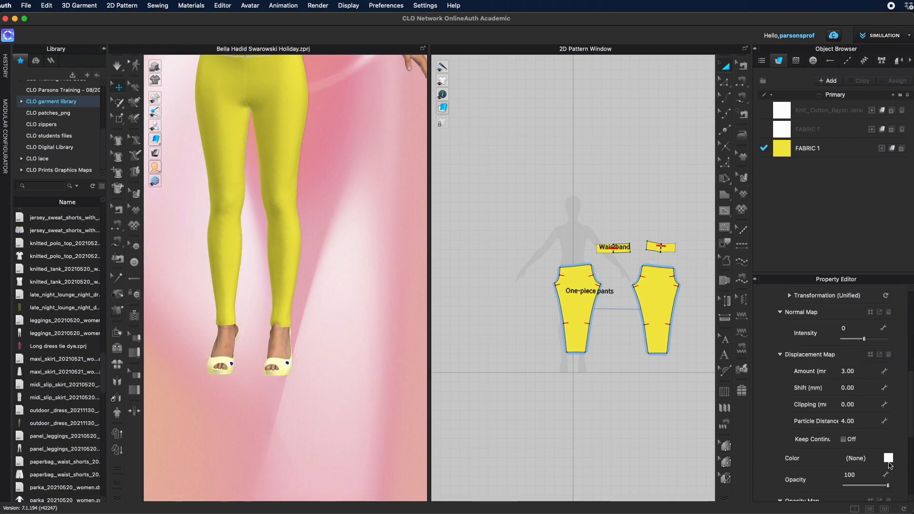
click(889, 458)
click(619, 168)
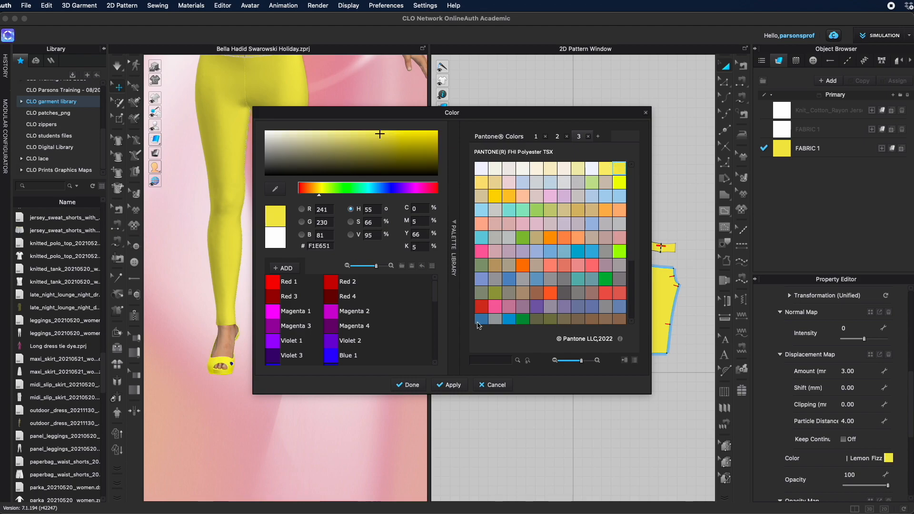
click(449, 384)
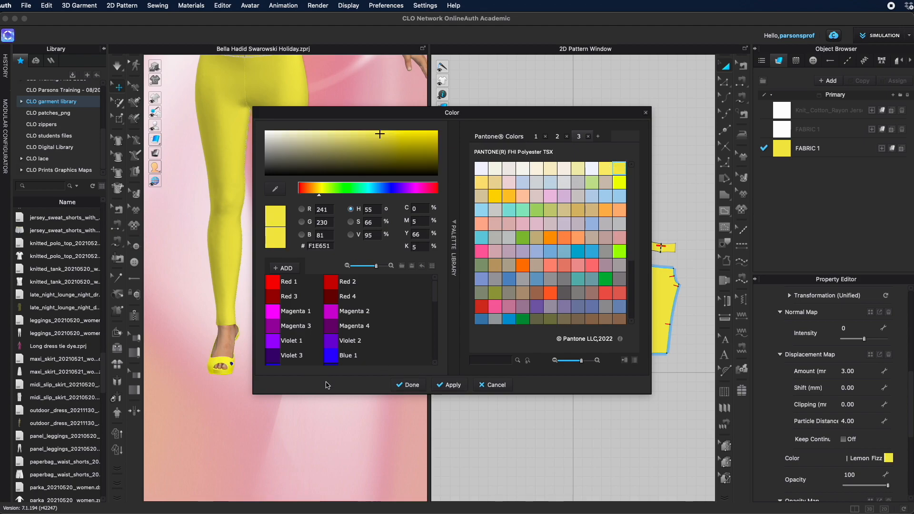
click(404, 385)
Select the stiletto heels of both shoes and open their material color for editing.
right_drag(367, 416, 279, 417)
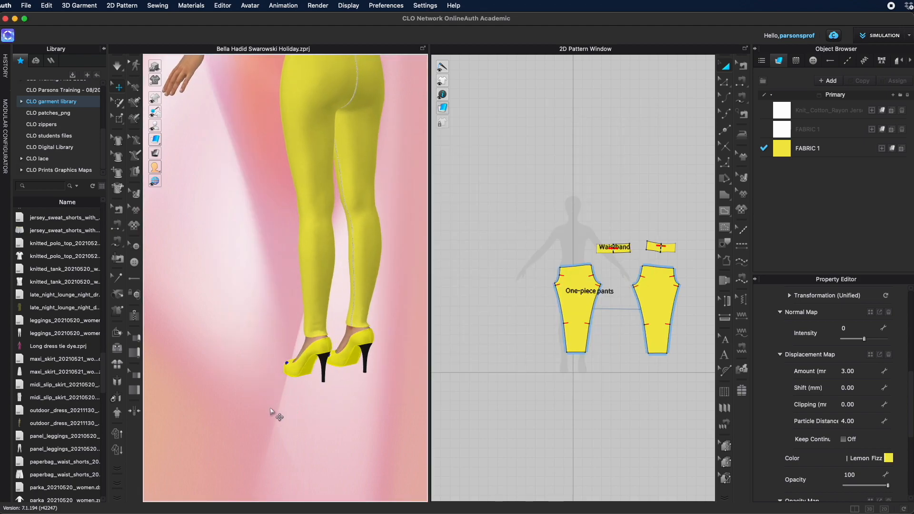
click(325, 366)
shift+click(365, 353)
scroll(888, 372, up, 5)
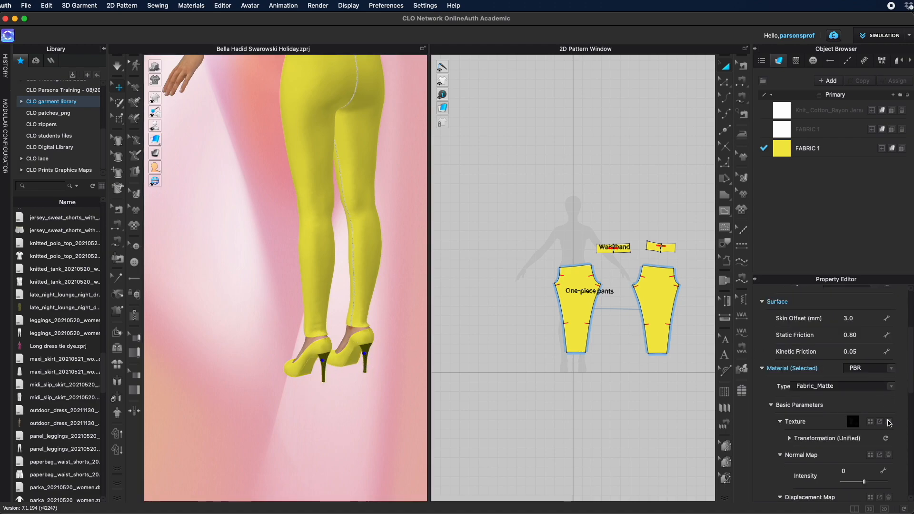
scroll(888, 422, down, 5)
click(888, 373)
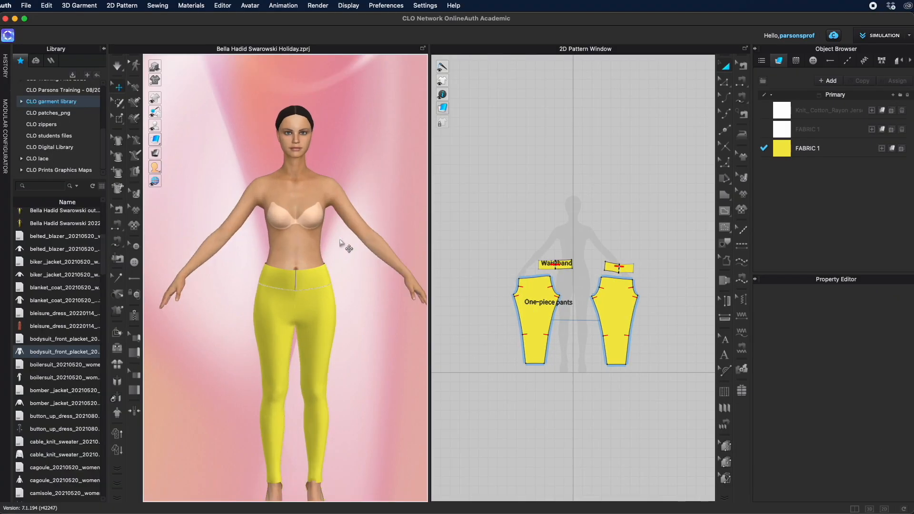
Draw a one-shoulder front bodice polygon over the avatar silhouette's torso, about 24 cm wide at the hem, with a strap and diagonal neckline.
right_drag(339, 242, 390, 256)
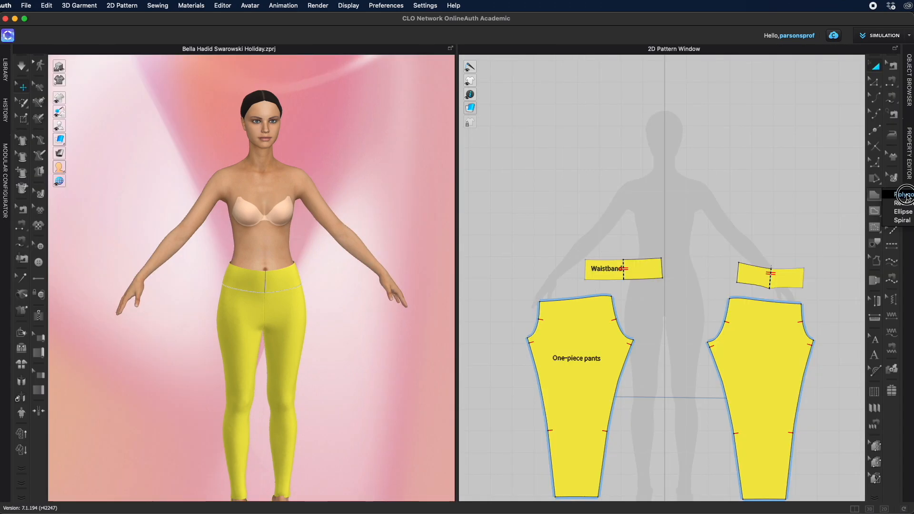
click(899, 194)
scroll(668, 222, up, 5)
click(576, 162)
click(601, 212)
click(639, 264)
click(682, 280)
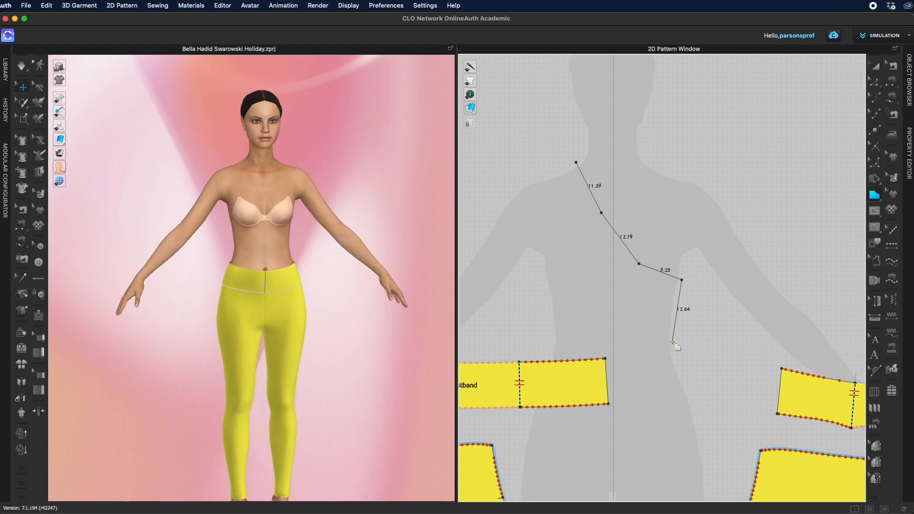
click(674, 353)
click(553, 353)
click(543, 264)
click(570, 213)
click(553, 172)
click(576, 162)
Paste a copy of the bodice piece beside the original as the back and flip it horizontally.
right_click(686, 263)
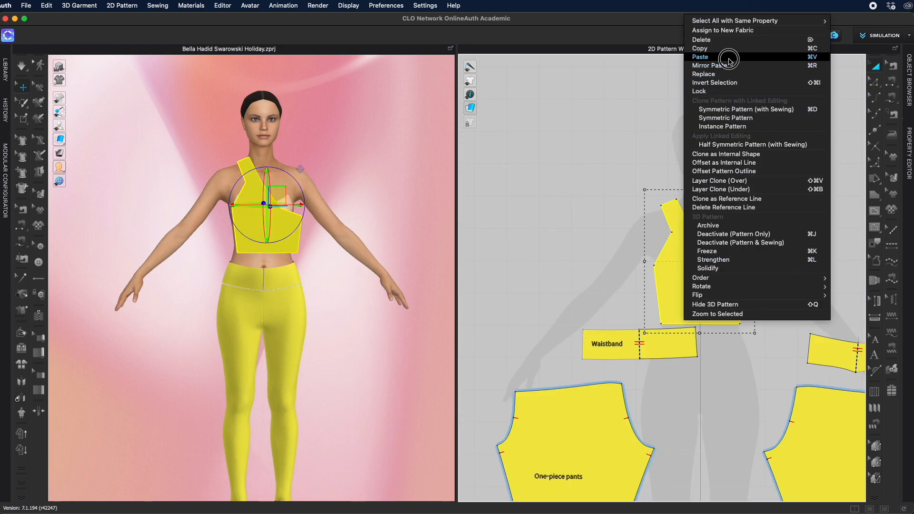
click(728, 57)
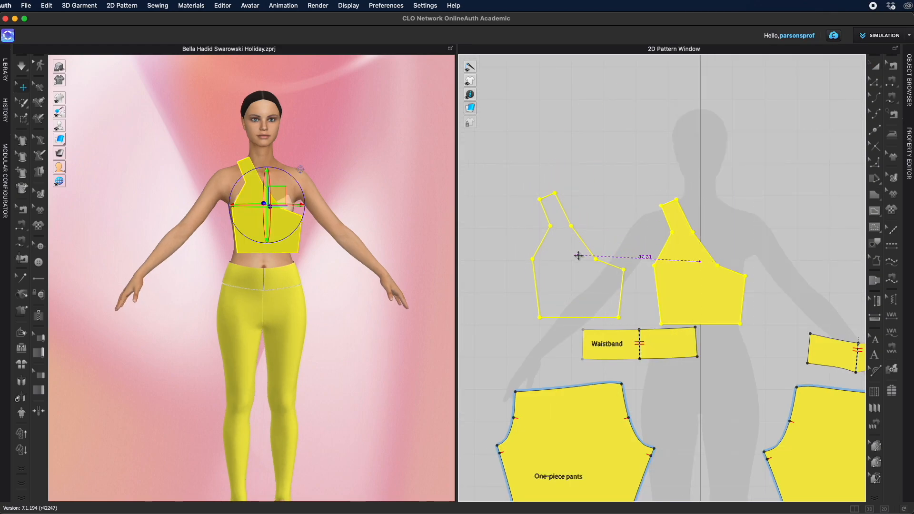
click(578, 255)
click(432, 287)
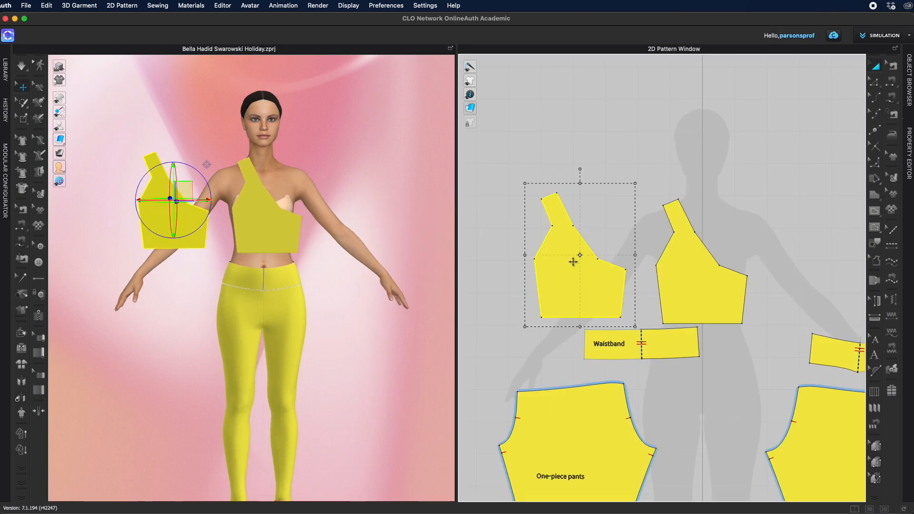
right_click(570, 261)
mouse_move(598, 298)
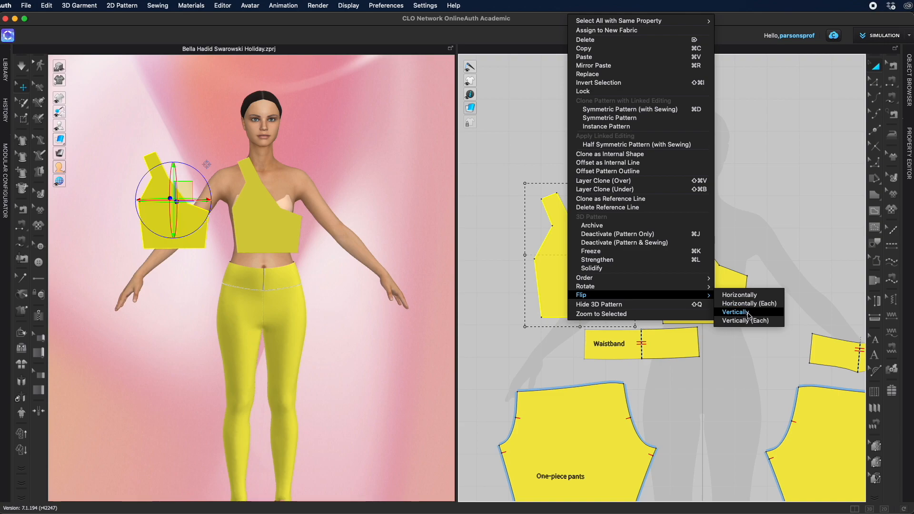
click(744, 295)
Sew the front and back bodice pieces together along both side seams and the shoulder.
click(893, 87)
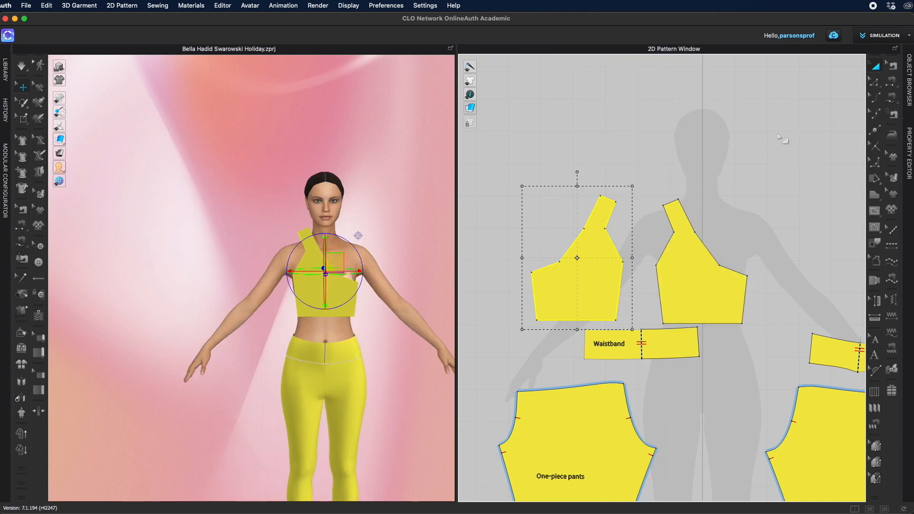
click(533, 285)
click(746, 296)
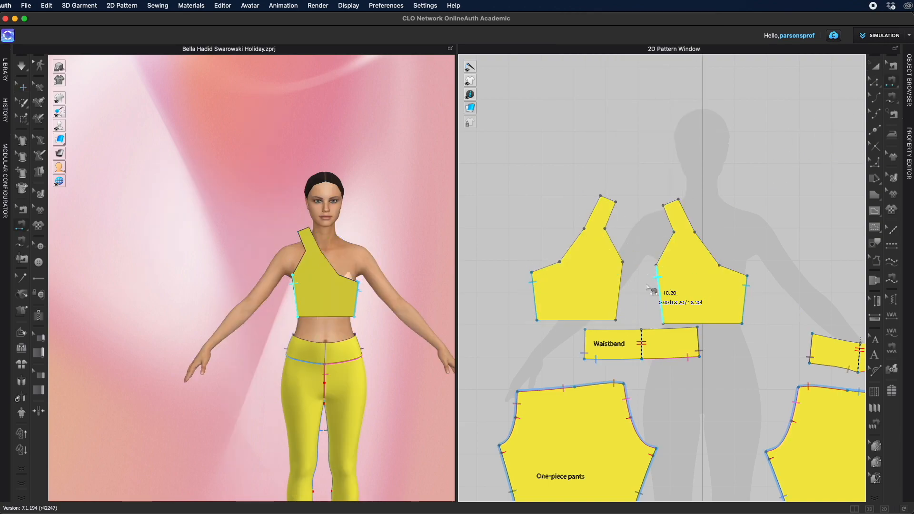
click(661, 293)
click(618, 291)
click(670, 202)
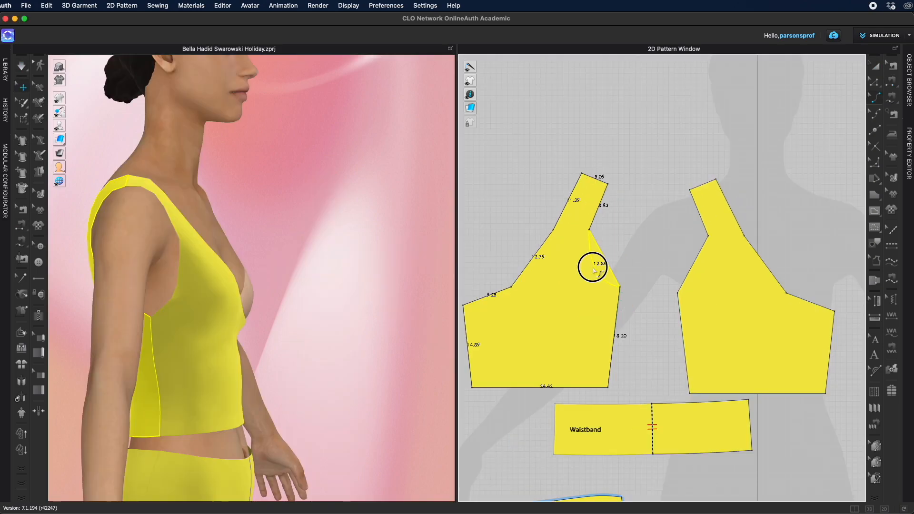
Curve the armholes of both bodice pieces inward and delete the lower neckline point on the front and the back.
drag(596, 271, 594, 269)
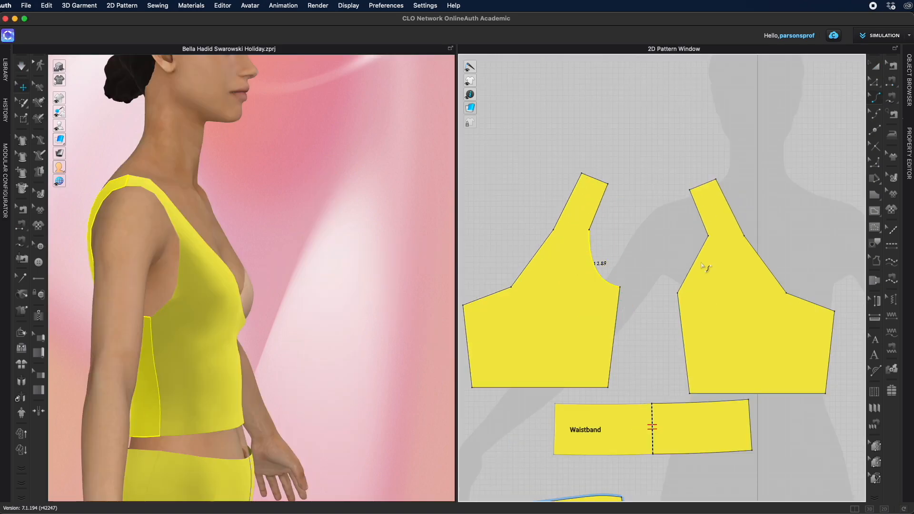
mouse_move(700, 268)
mouse_down()
mouse_move(700, 280)
mouse_move(712, 279)
mouse_up()
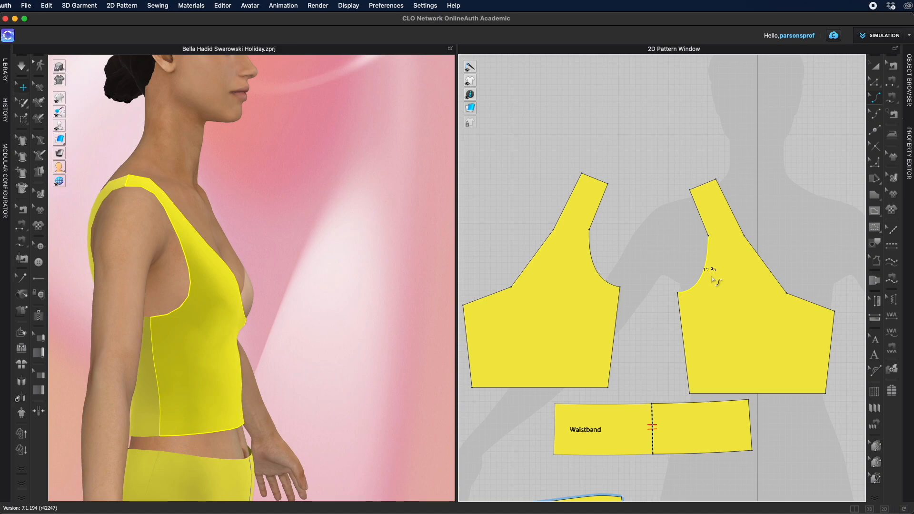
click(873, 82)
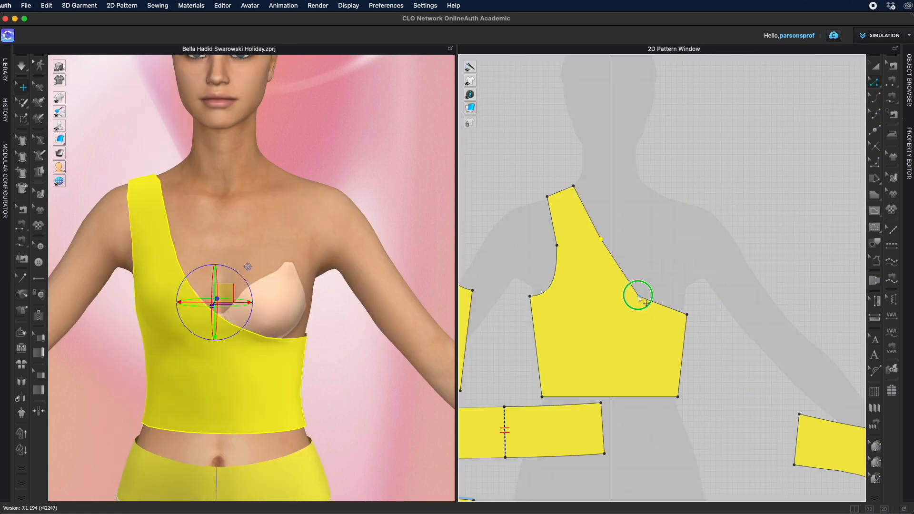
right_click(637, 295)
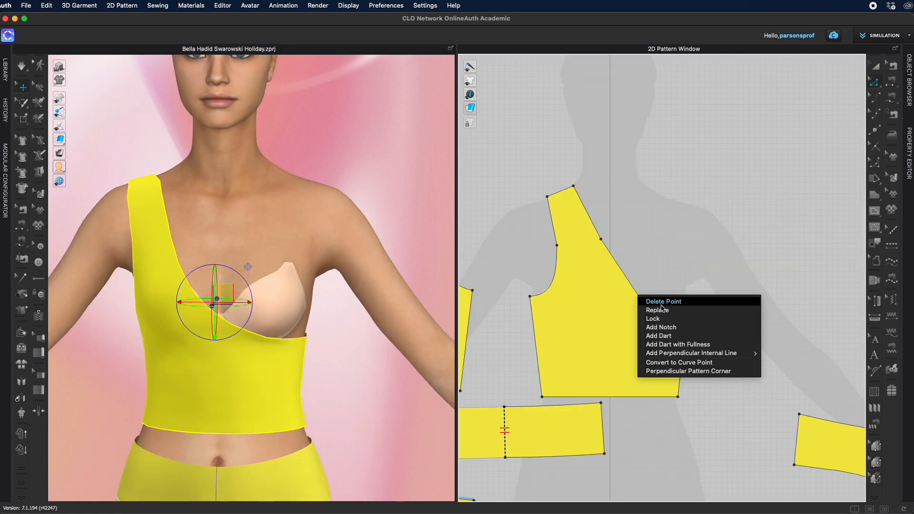
click(664, 301)
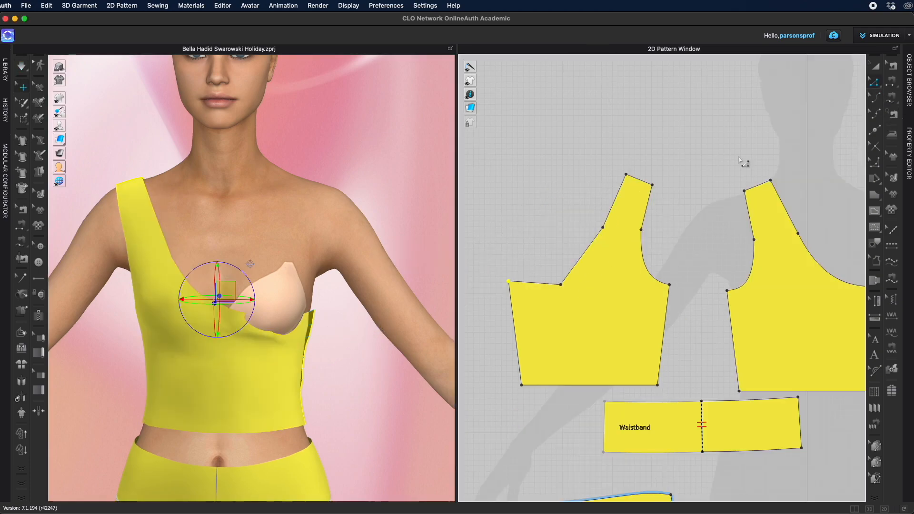
right_click(561, 285)
click(591, 290)
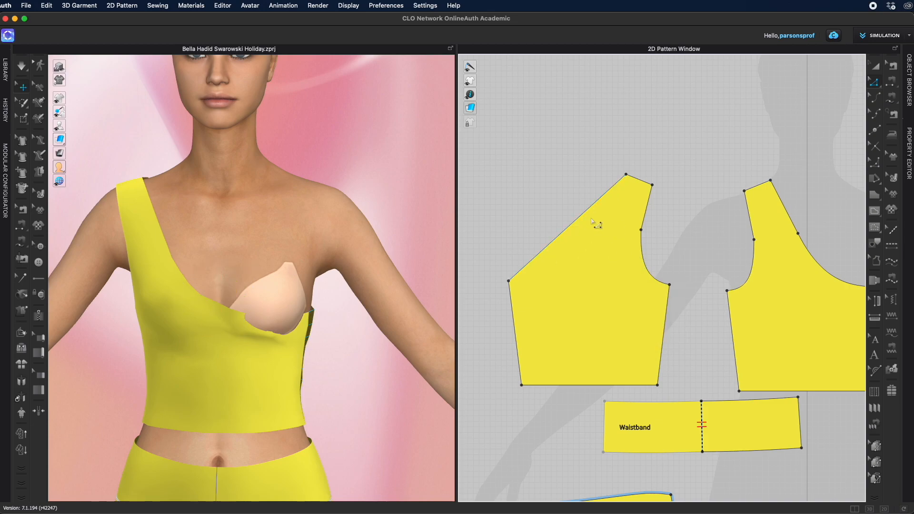
Lower the strapless-side top corner of the front bodice and deepen its neckline into a rounder curve.
right_drag(327, 327, 153, 319)
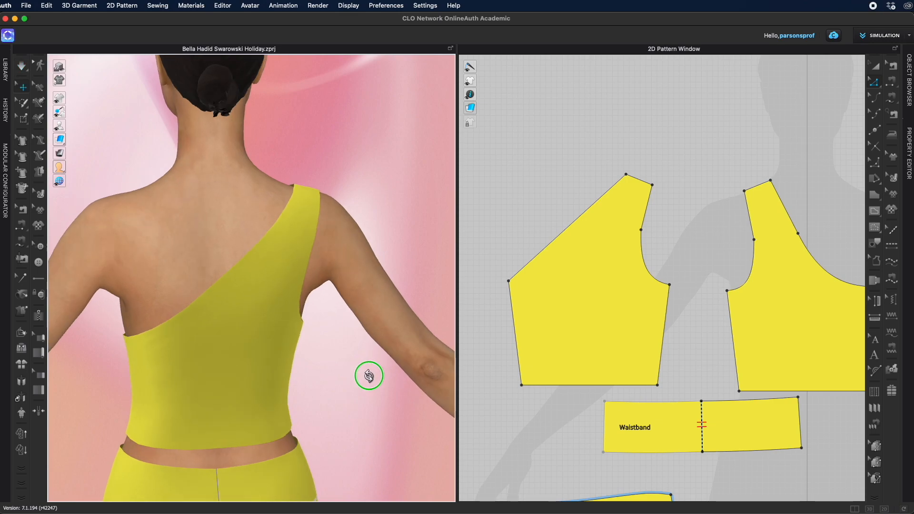
right_drag(365, 374, 349, 336)
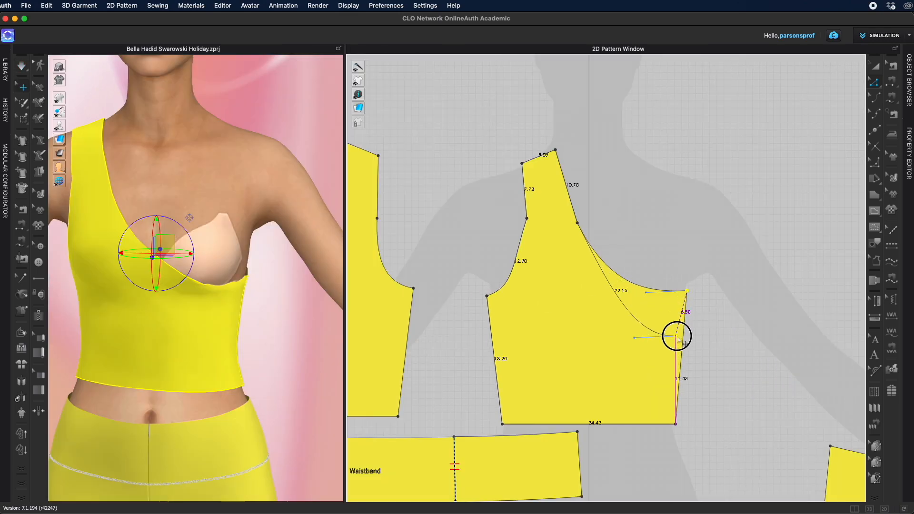
drag(678, 338, 579, 309)
drag(608, 282, 587, 287)
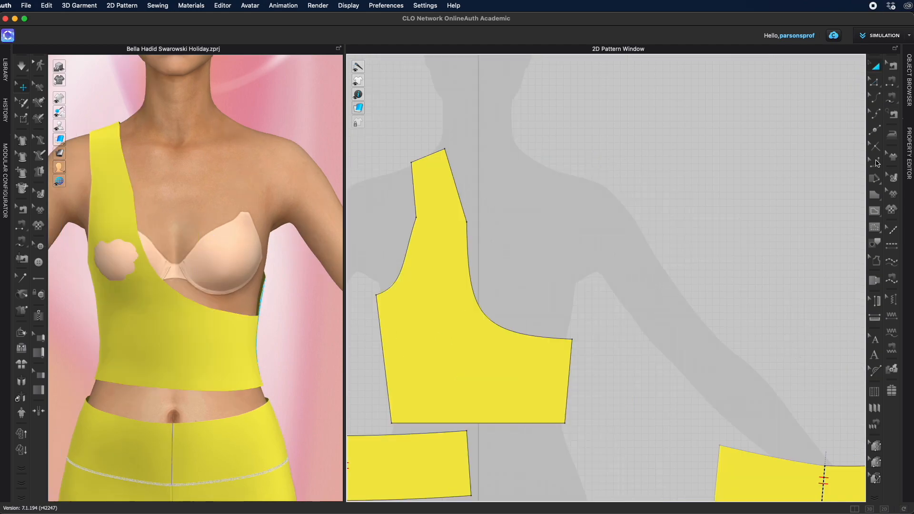
Draw a four-cornered diagonal panel from the front strap down to the open side, about 23 cm along its upper edge.
click(877, 196)
click(889, 193)
click(897, 196)
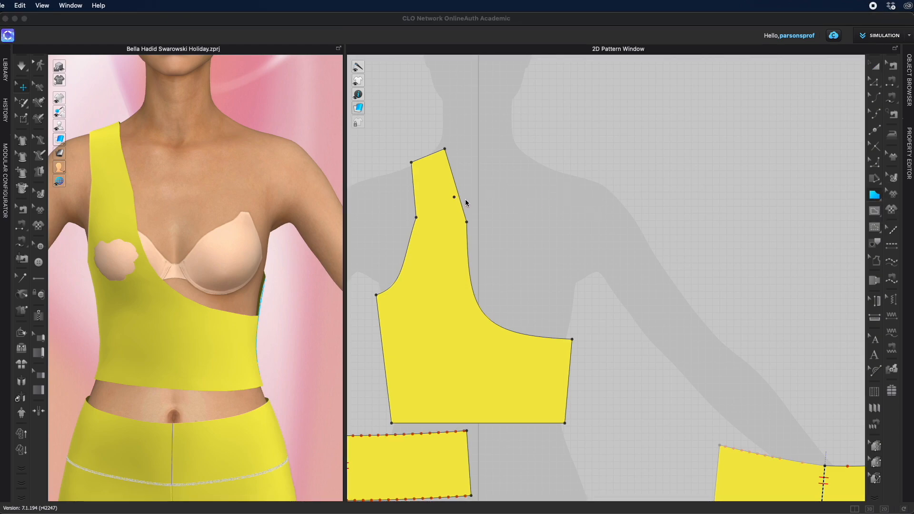
click(467, 162)
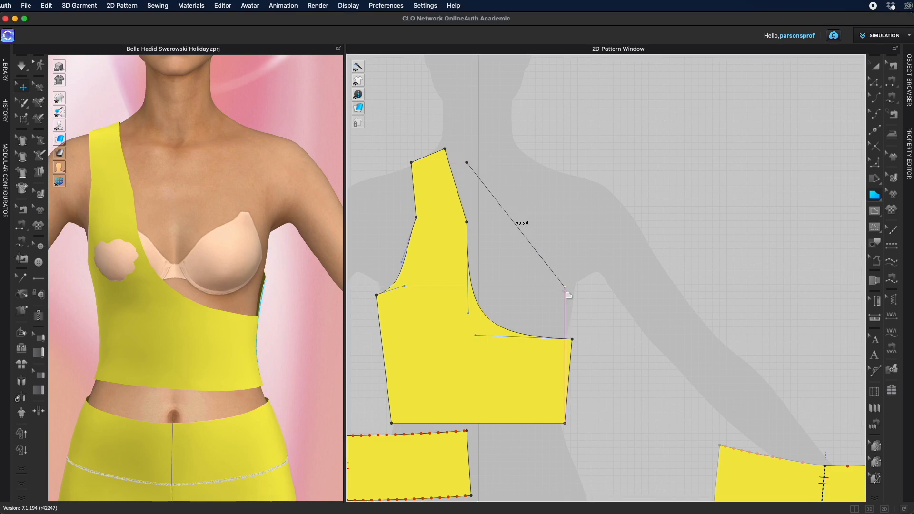
click(577, 285)
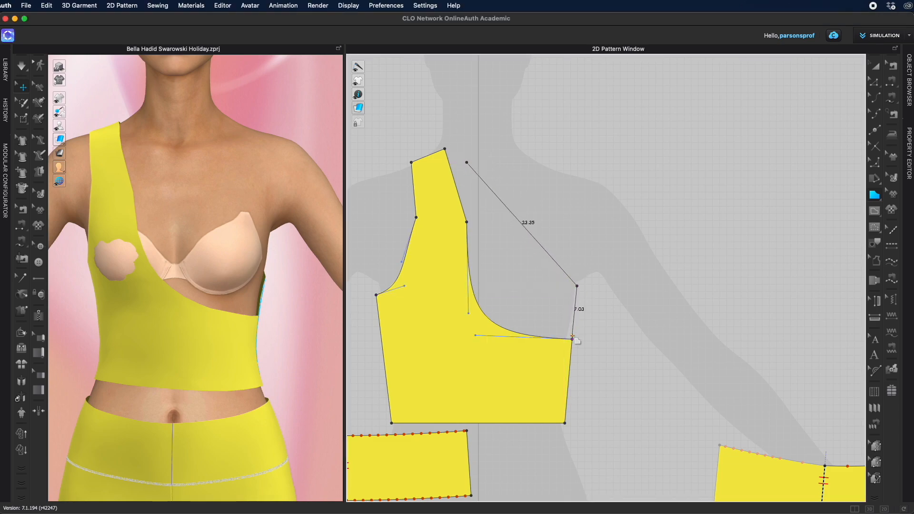
click(474, 222)
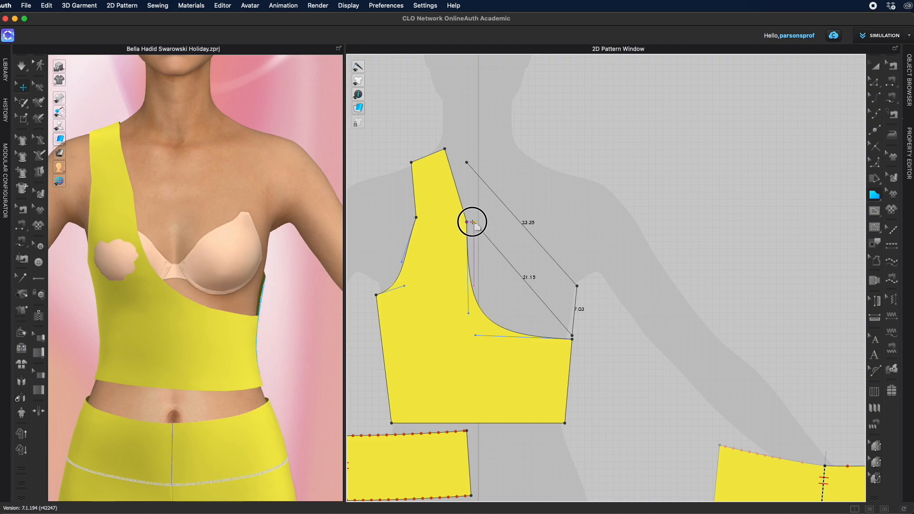
click(467, 163)
click(524, 157)
Move the diagonal panel's two strap-side corners onto the inner edge of the front strap.
drag(468, 164, 454, 168)
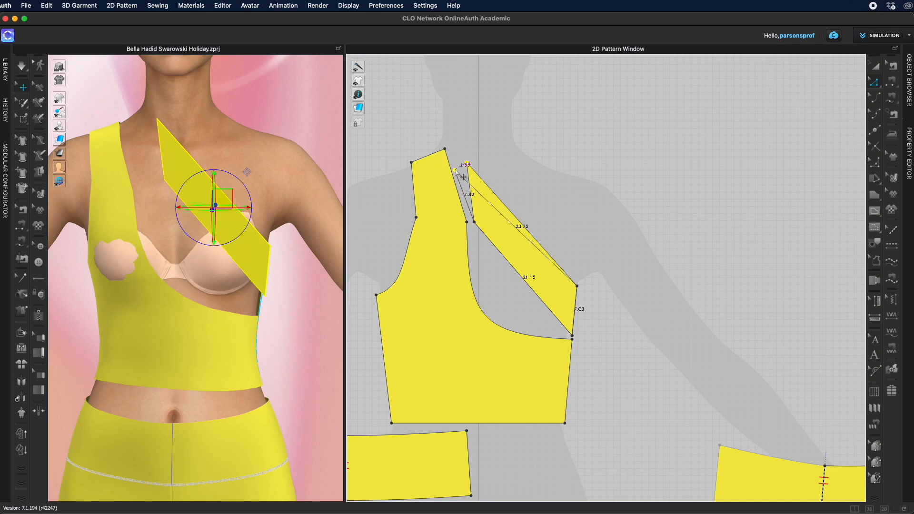
scroll(465, 178, up, 5)
scroll(415, 152, down, 3)
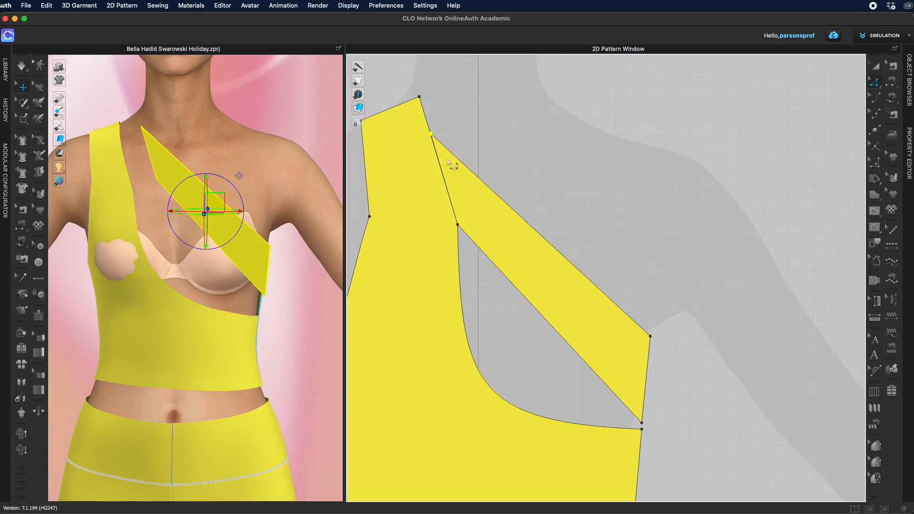
middle_drag(502, 238, 515, 153)
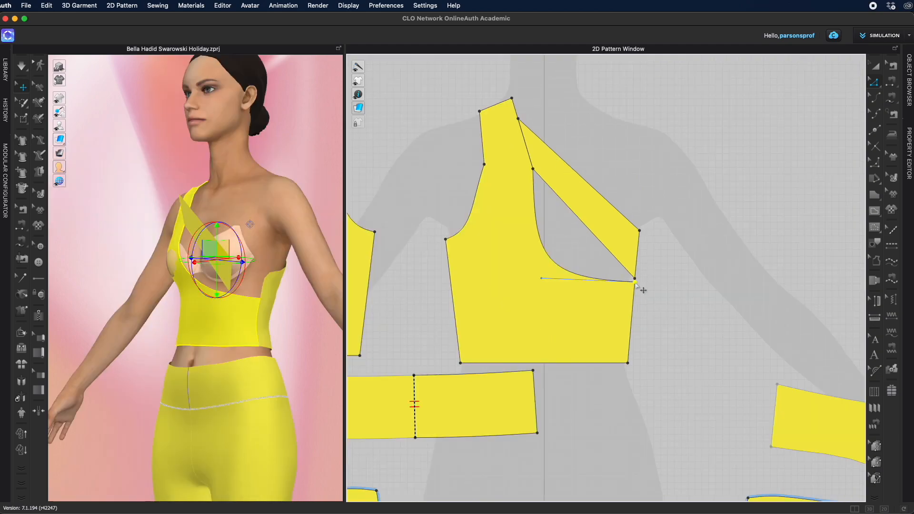
Lower the front bodice's side corner below the diagonal panel and add a point on the neckline curve near it.
drag(639, 289, 630, 333)
right_drag(307, 336, 350, 332)
drag(630, 332, 630, 317)
key(x)
click(595, 313)
Check the cutout in the reference photo and reshape the front neckline to end in a straight segment at the side.
key(super+Tab)
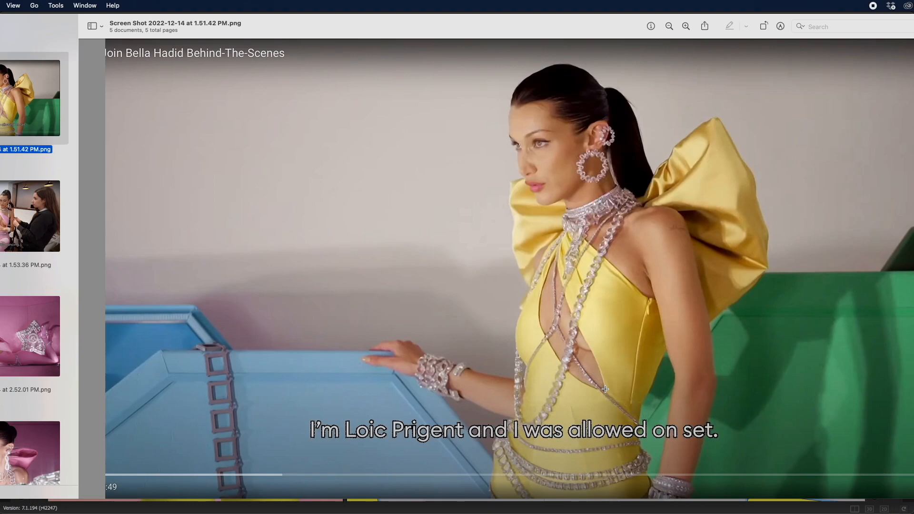
key(super+Tab)
key(z)
drag(541, 307, 601, 314)
click(582, 313)
click(580, 311)
click(527, 274)
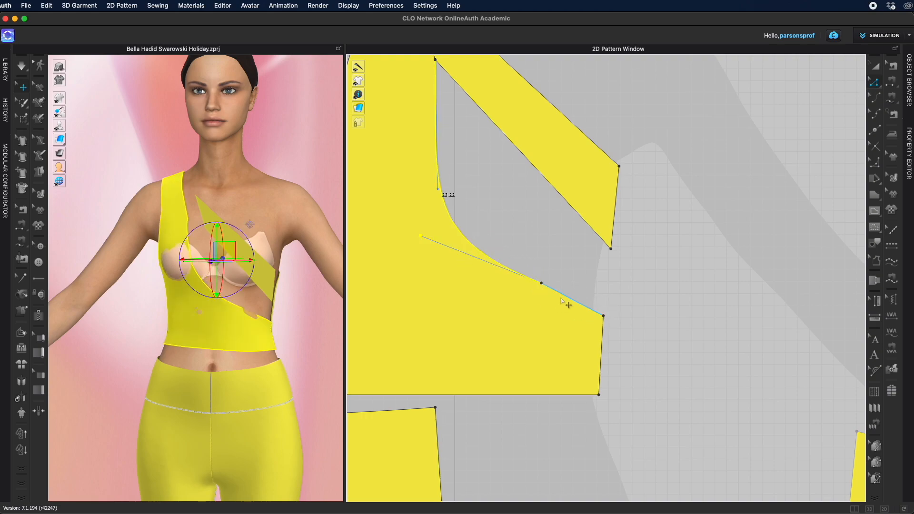
Add a point on the panel's inner edge using the bodice's 5.94 cm segment, align its lower edge with the bodice, and curve the cutout edge.
click(578, 305)
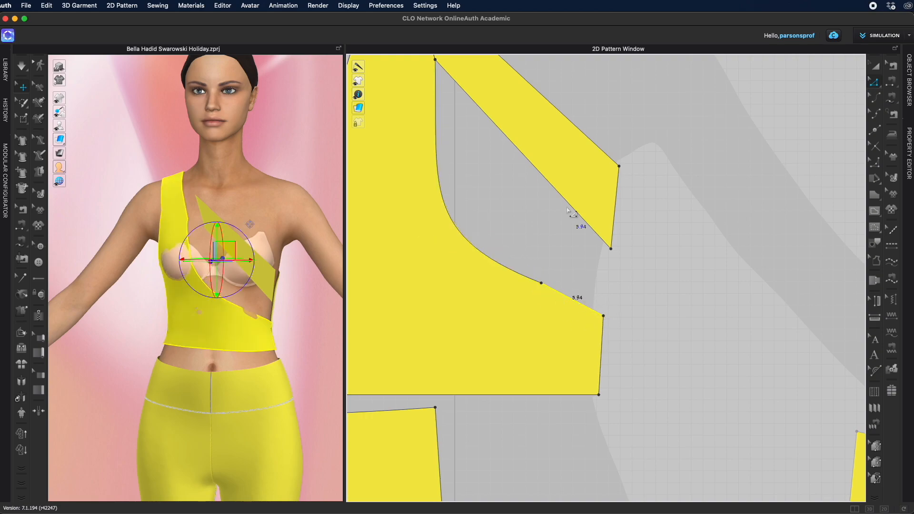
click(873, 129)
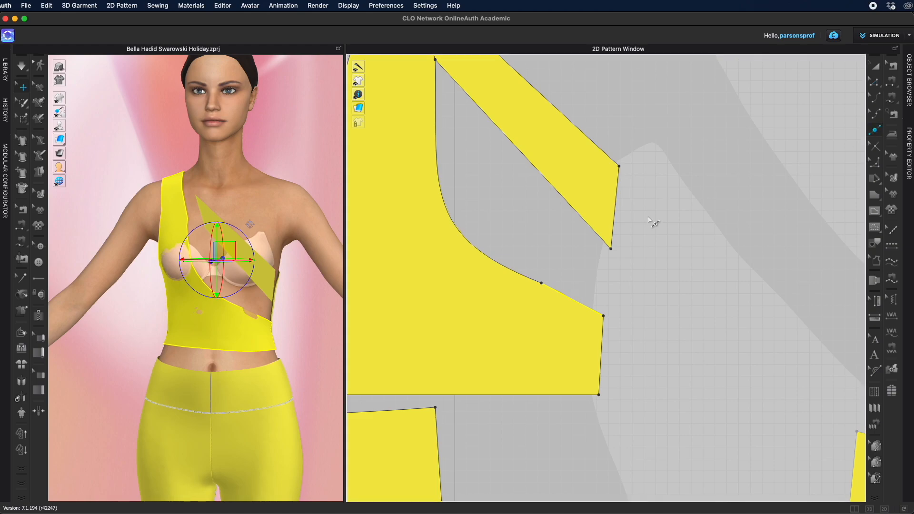
click(564, 198)
drag(637, 315, 629, 375)
drag(588, 262, 568, 347)
drag(556, 253, 576, 248)
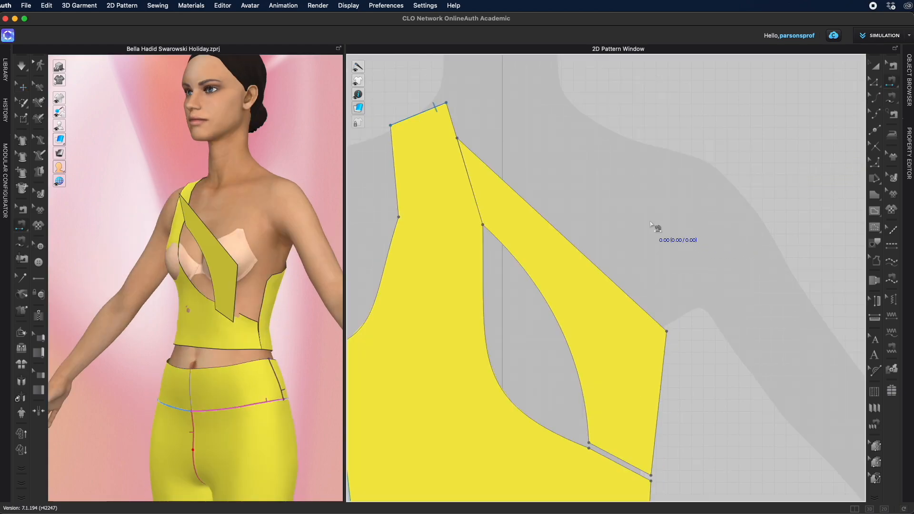
Sew the diagonal panel's short upper edge to the front strap and its lower edge to the bodice.
click(457, 138)
click(482, 223)
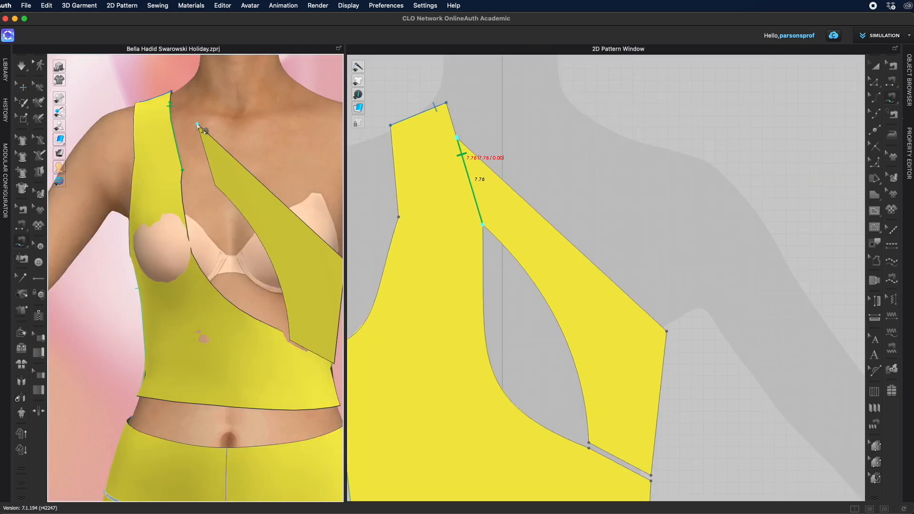
click(197, 125)
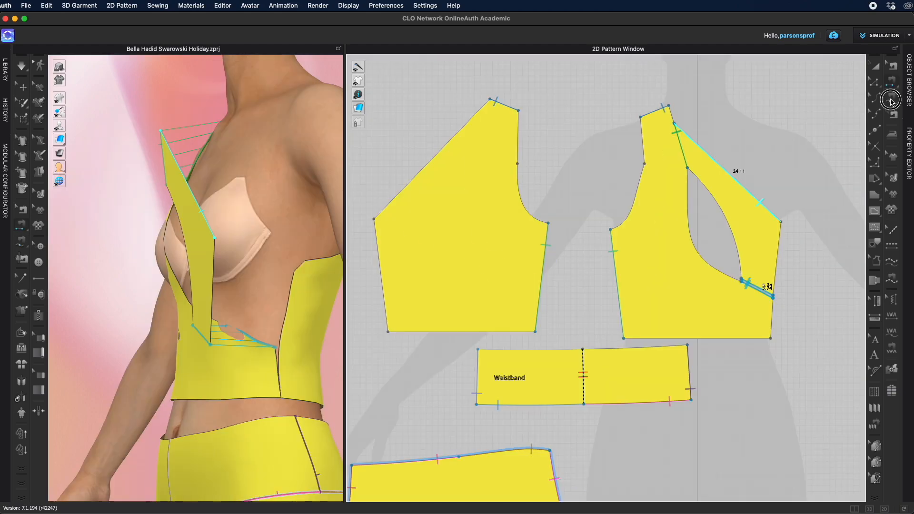
Join the back bodice's open side edge to the side edges of the diagonal panel and front bodice with M:N Free Sewing.
click(892, 100)
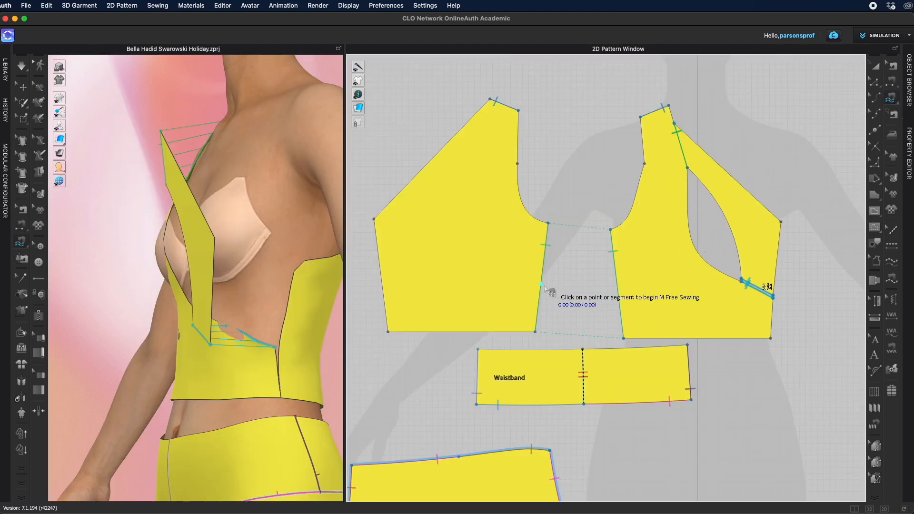
click(377, 242)
click(781, 223)
click(772, 298)
key(Return)
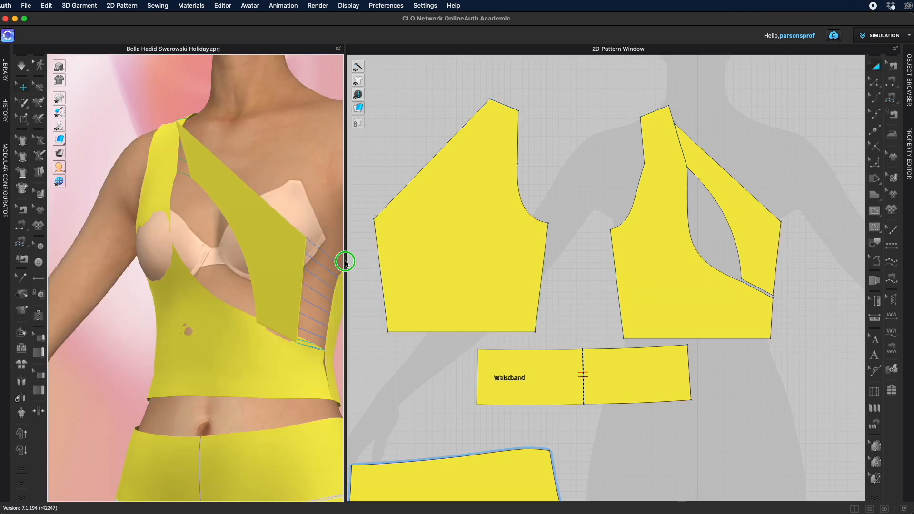
Simulate the garment to drape the sewn bodice and diagonal panel on the avatar.
right_drag(346, 262, 284, 340)
scroll(271, 265, down, 5)
key(space)
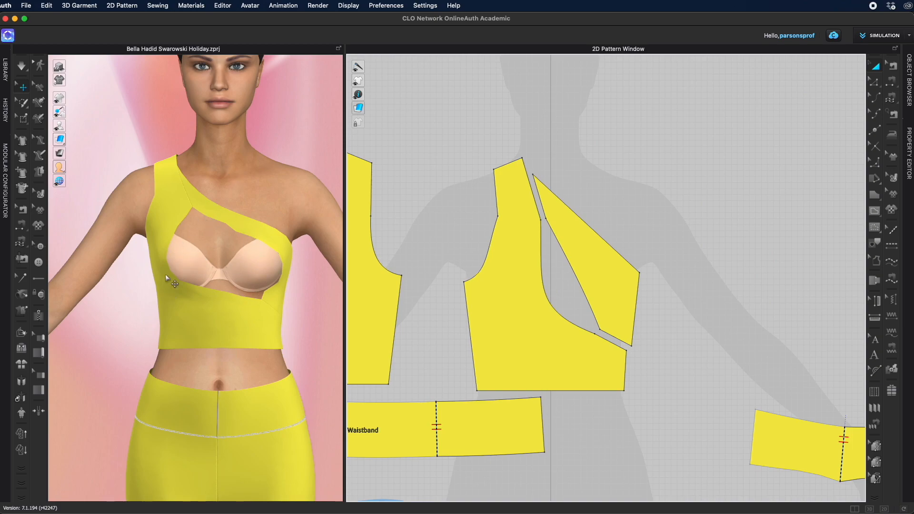
Lengthen the back bodice by pulling both ends of its hem down toward the waistband, leaving a point at the original hem level on each side.
right_drag(271, 342, 302, 343)
click(878, 96)
drag(553, 308, 572, 273)
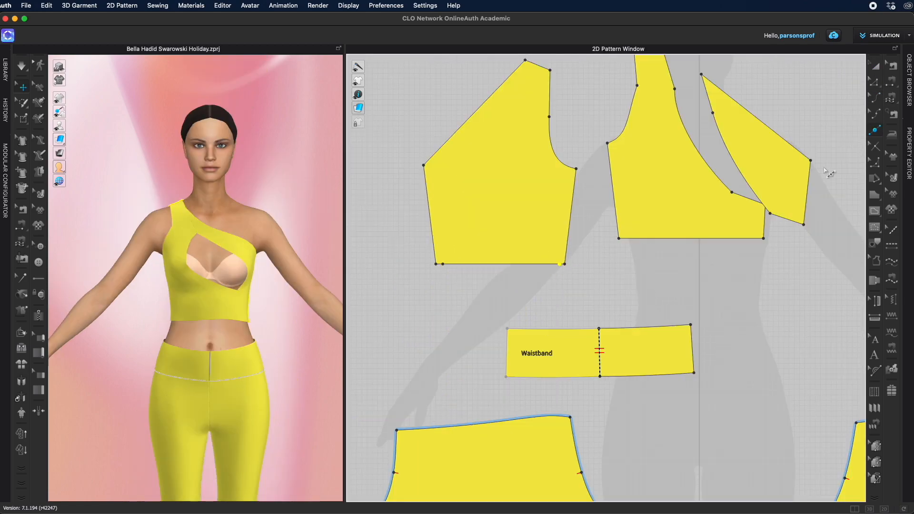
drag(443, 265, 433, 296)
drag(560, 264, 563, 296)
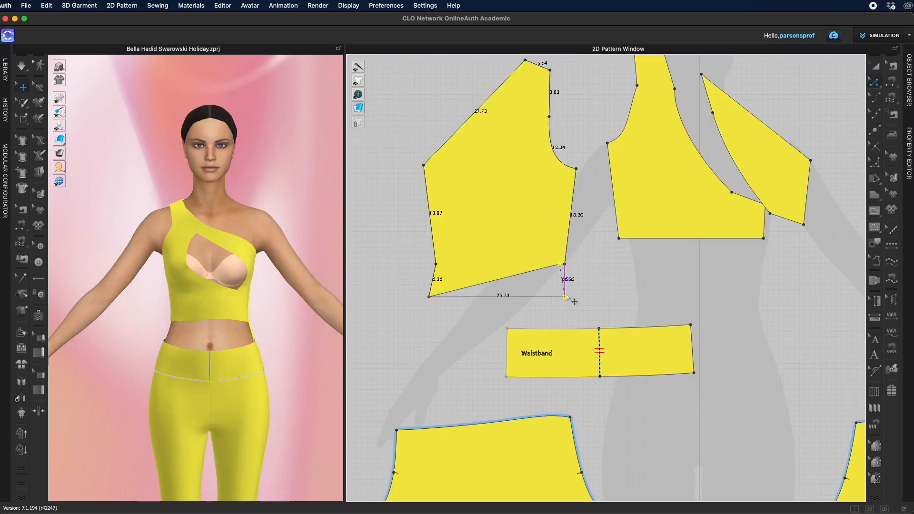
Extend both ends of the front bodice's hem down to waistband level, adding side segments about 6 cm long.
drag(570, 292, 569, 353)
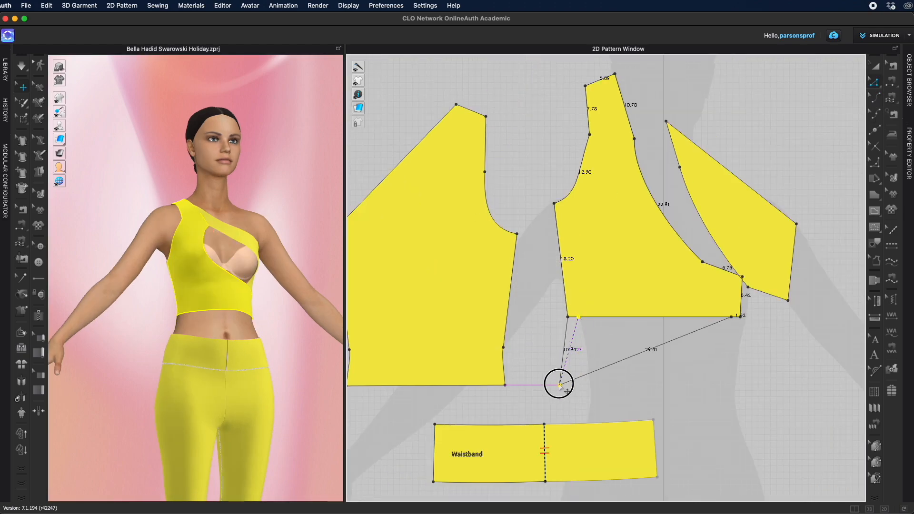
key(Return)
drag(750, 325, 746, 353)
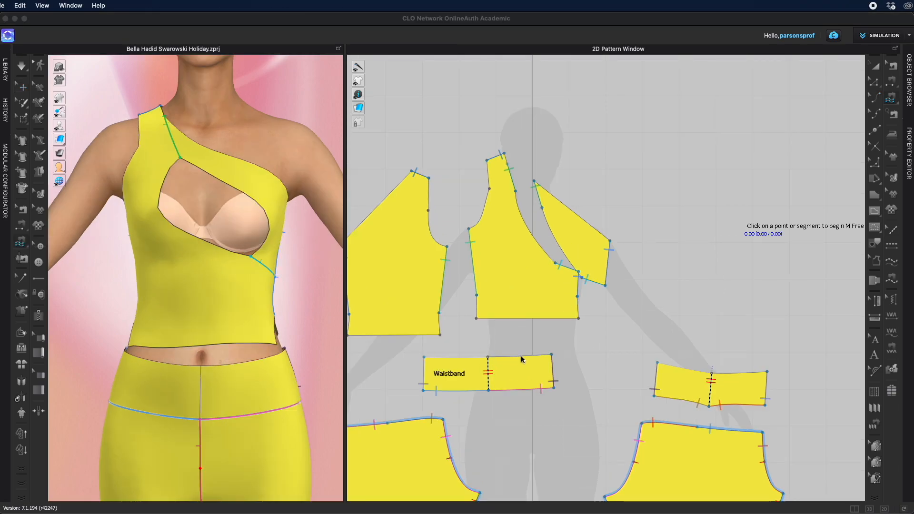
Sew the front bodice's hem to both upper edge segments of the front waistband with M:N Free Sewing.
click(476, 318)
click(579, 320)
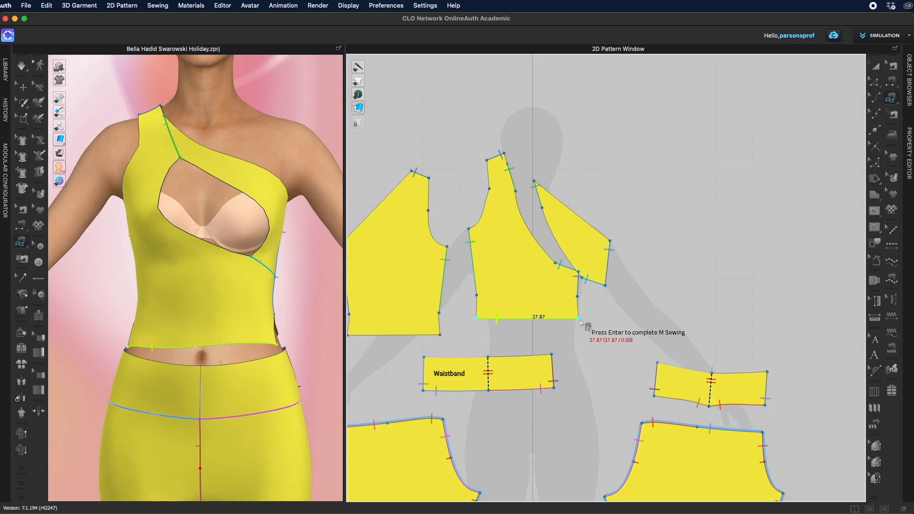
key(Return)
click(424, 358)
click(489, 359)
click(489, 359)
click(552, 355)
key(Return)
Sew the back bodice's hem to both upper edge segments of the back waistband with M:N Free Sewing.
right_drag(285, 371, 79, 386)
middle_drag(410, 352, 436, 302)
click(374, 285)
click(467, 284)
key(Return)
click(684, 313)
click(738, 322)
click(739, 323)
click(794, 321)
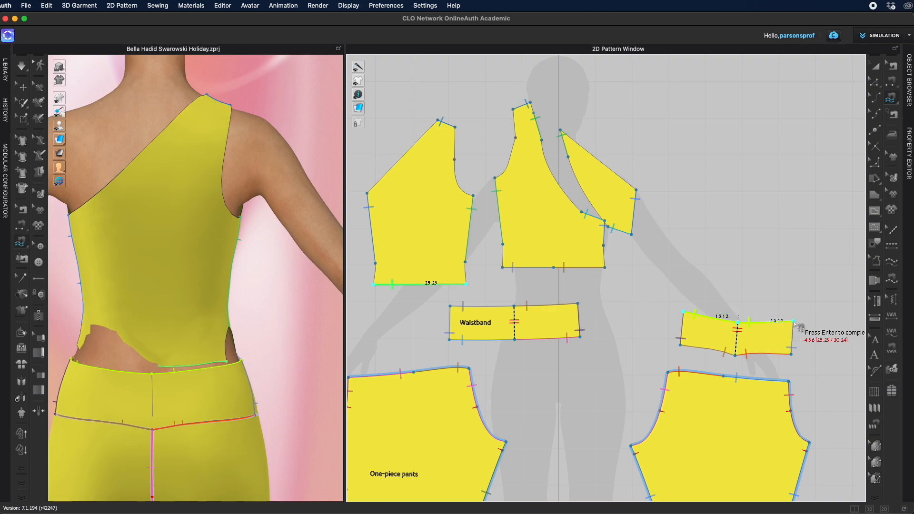
key(Return)
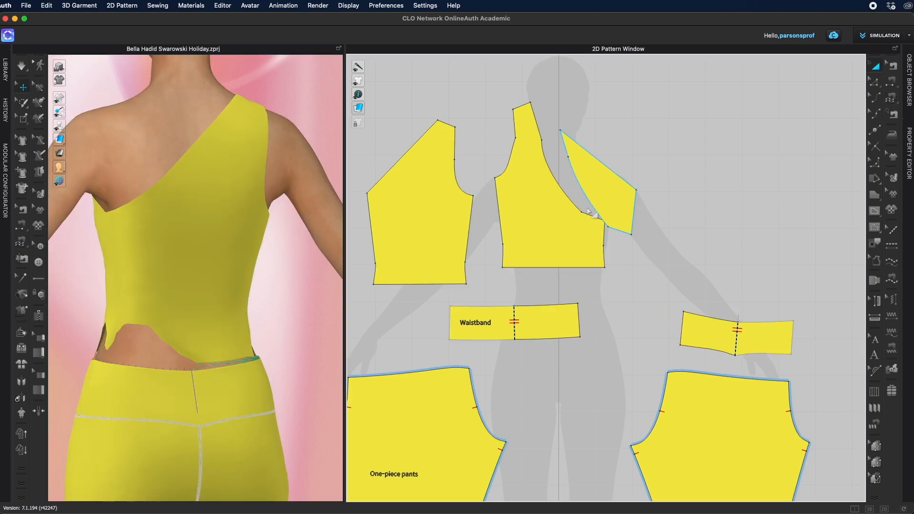
Simulate the joined garment and free-sew the open 6 cm gap in the side seam on the avatar's left side.
right_drag(216, 325, 318, 342)
key(space)
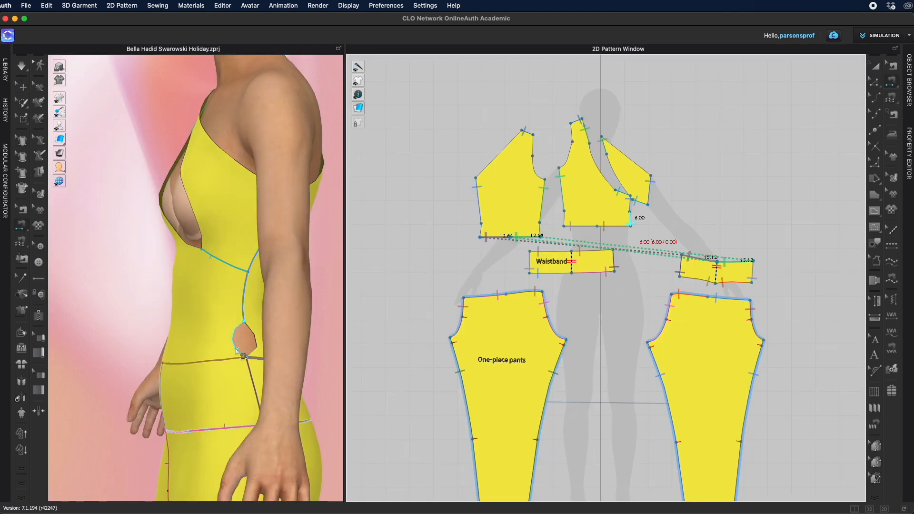
click(236, 351)
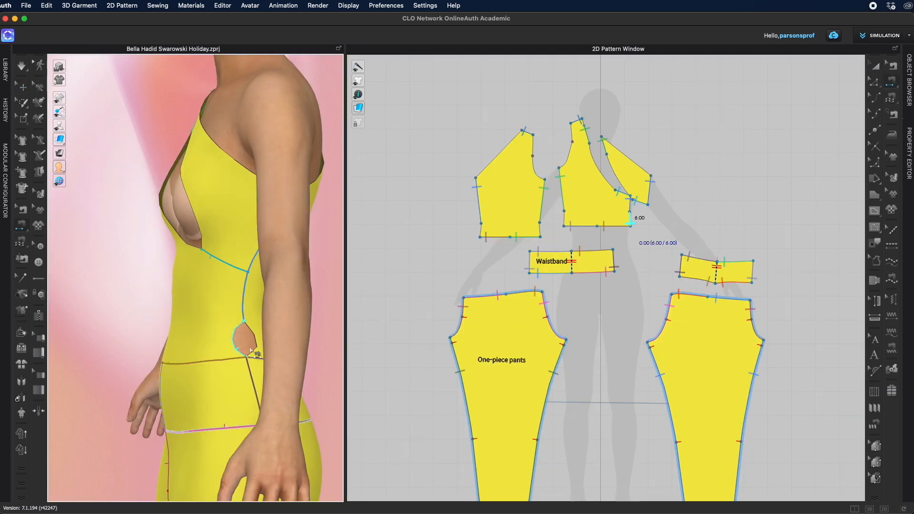
click(256, 351)
key(space)
mouse_move(334, 376)
right_down()
mouse_move(306, 392)
mouse_move(384, 386)
mouse_move(336, 369)
right_up()
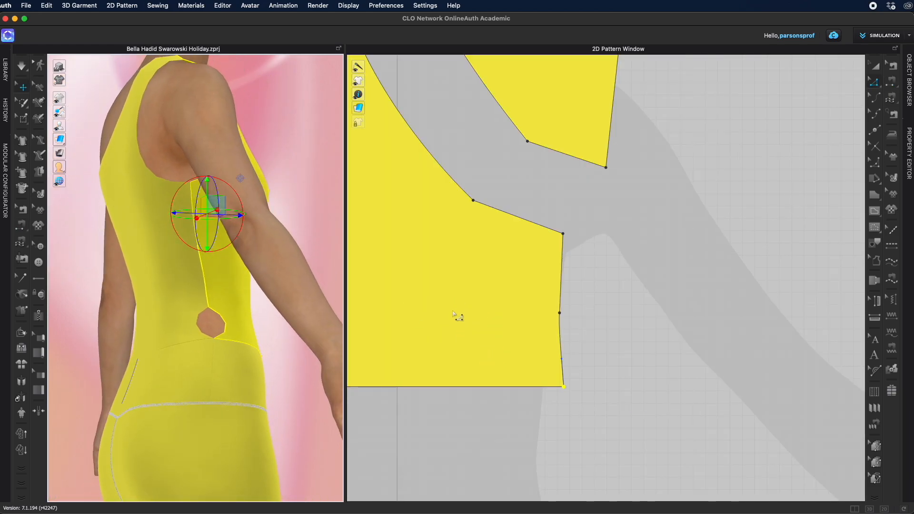
Free-sew the remaining side seam opening on the avatar's right side and simulate the garment.
key(n)
click(198, 318)
click(225, 319)
key(space)
key(q)
right_drag(312, 355, 128, 384)
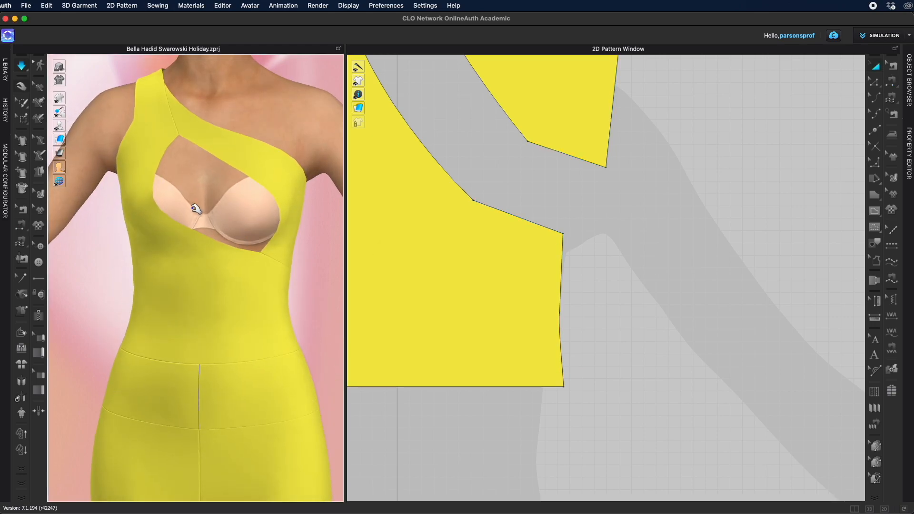
Reshape the diagonal panel by deepening its curved cutout edge and shifting the point where the strap seam meets the cutout.
key(n)
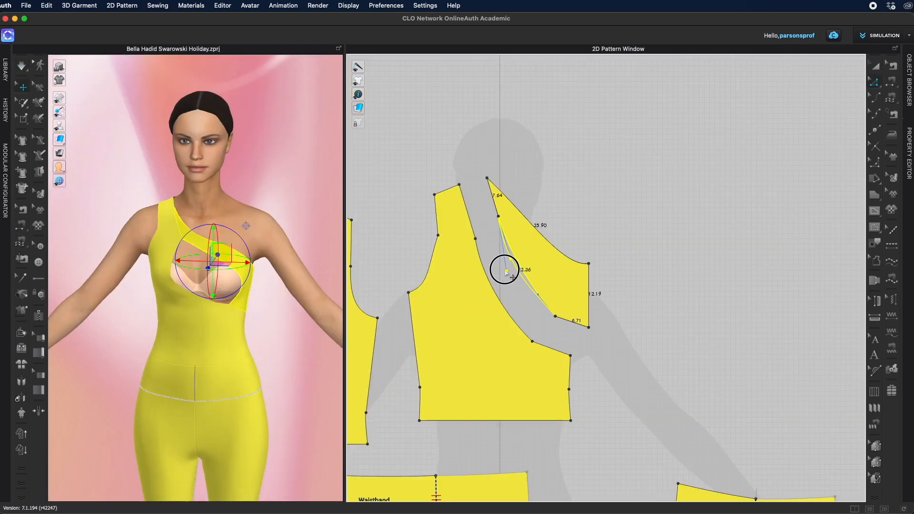
drag(505, 271, 512, 308)
right_drag(307, 363, 284, 351)
drag(529, 260, 508, 253)
scroll(275, 315, up, 3)
middle_drag(277, 317, 293, 380)
click(293, 379)
drag(498, 217, 484, 225)
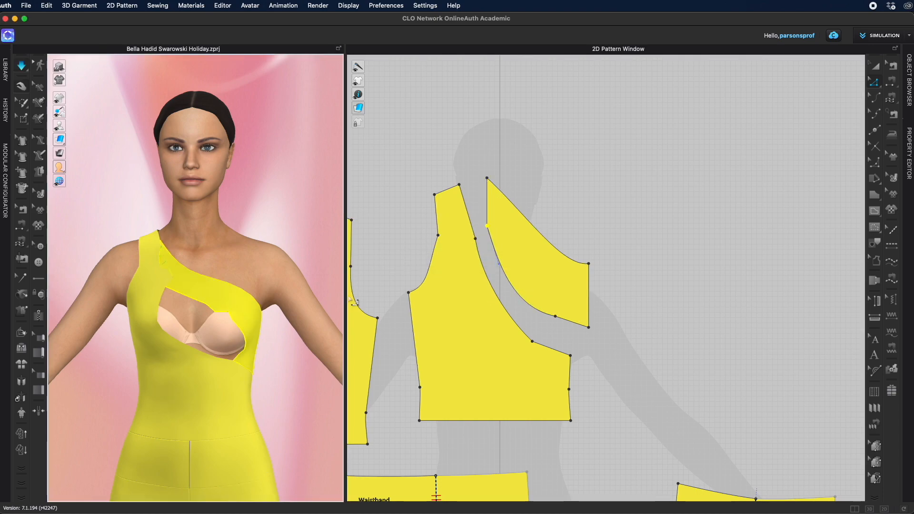
Using the reference photo as a guide, cut the triangular side corner off the front bodice along the diagonal line and move it below the diagonal panel.
key(super+Tab)
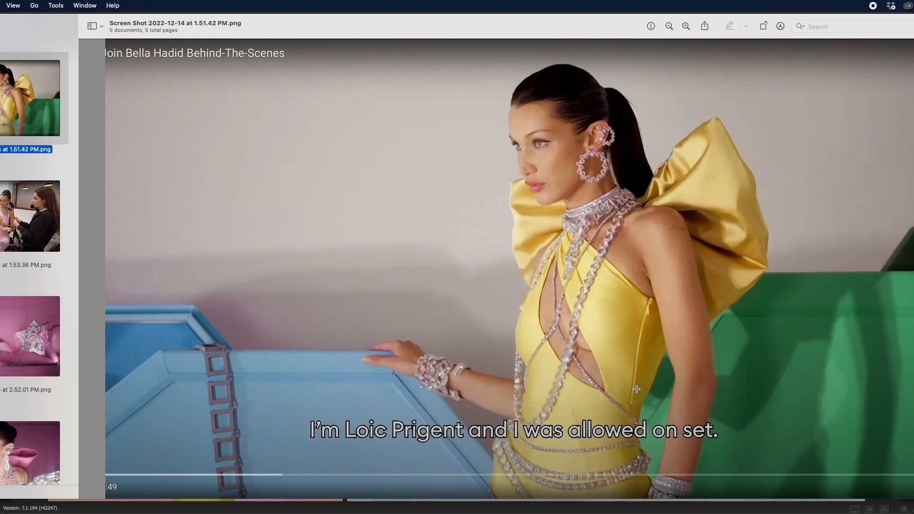
key(super+Tab)
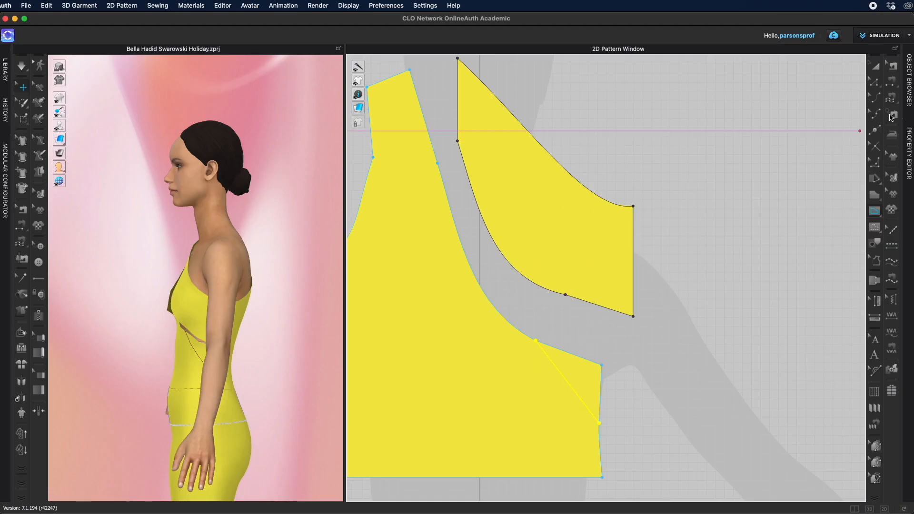
click(879, 84)
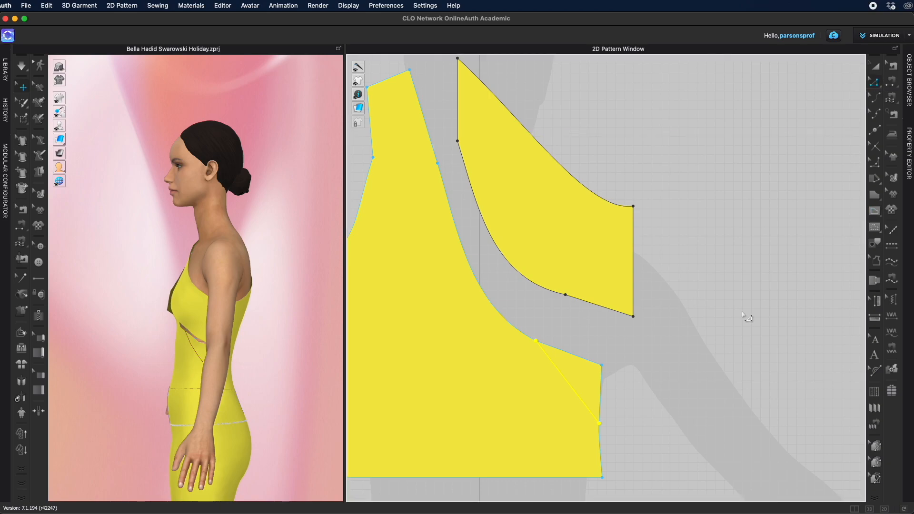
right_click(573, 392)
click(591, 291)
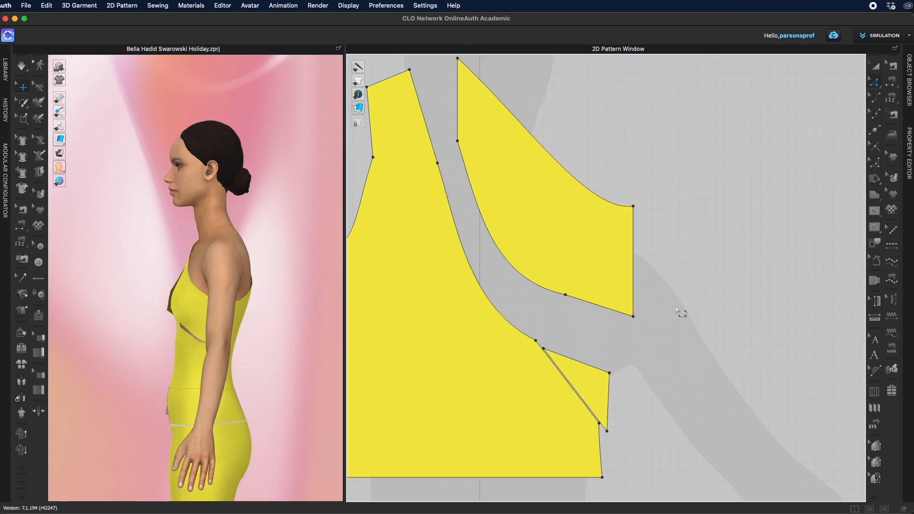
click(875, 69)
drag(587, 392, 608, 347)
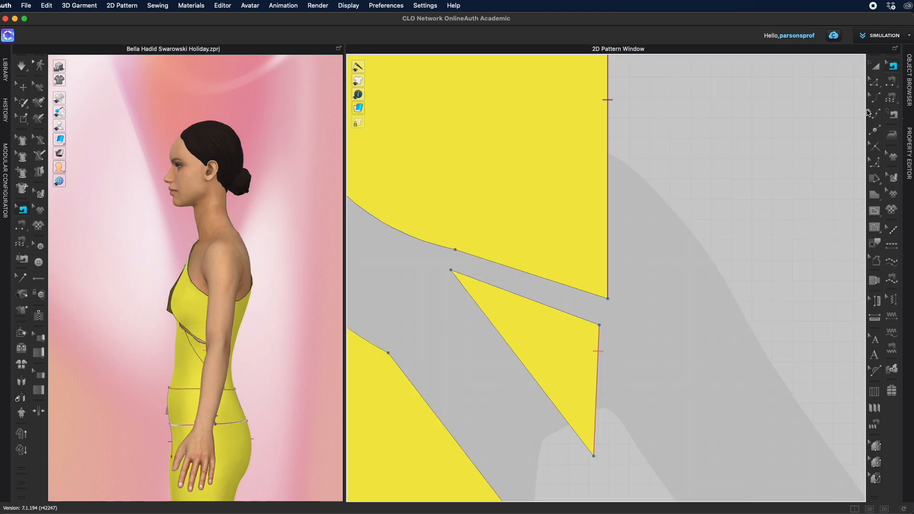
Merge the triangular piece's upper edge with the diagonal panel's lower edge into a single pattern piece.
click(874, 82)
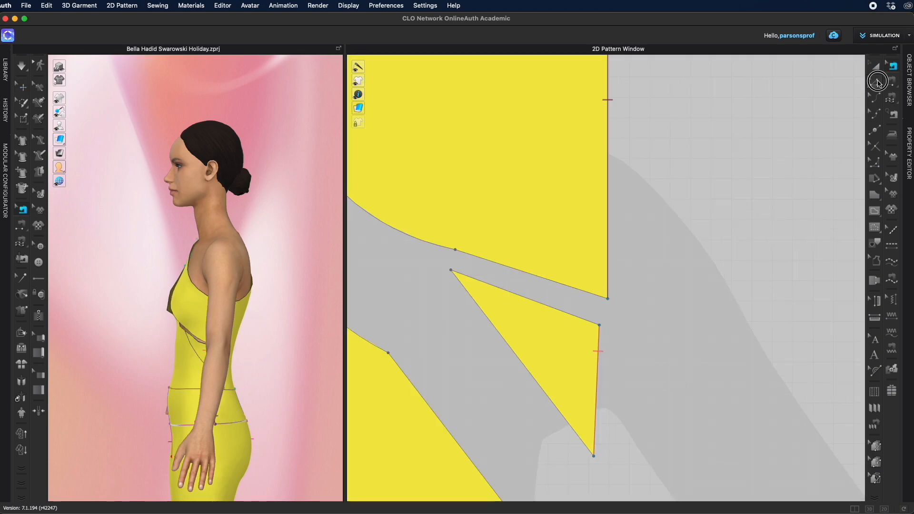
click(494, 264)
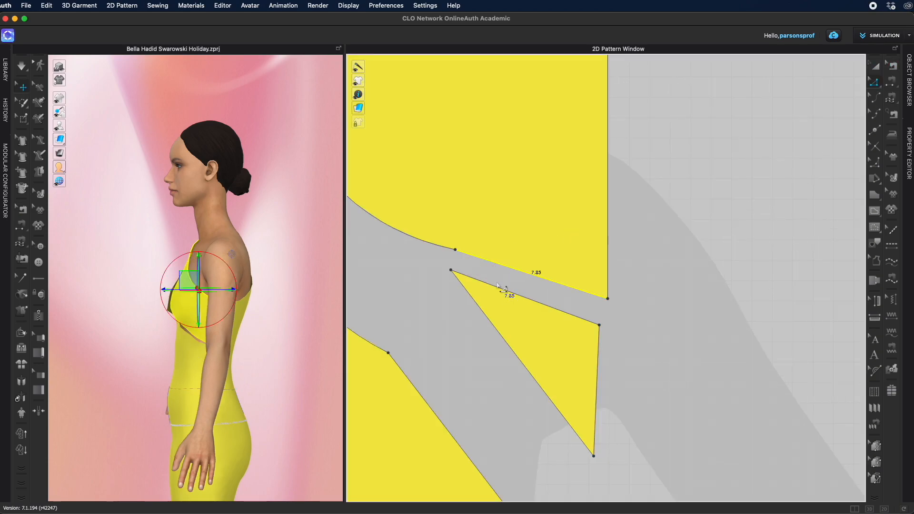
shift+click(499, 287)
right_click(498, 286)
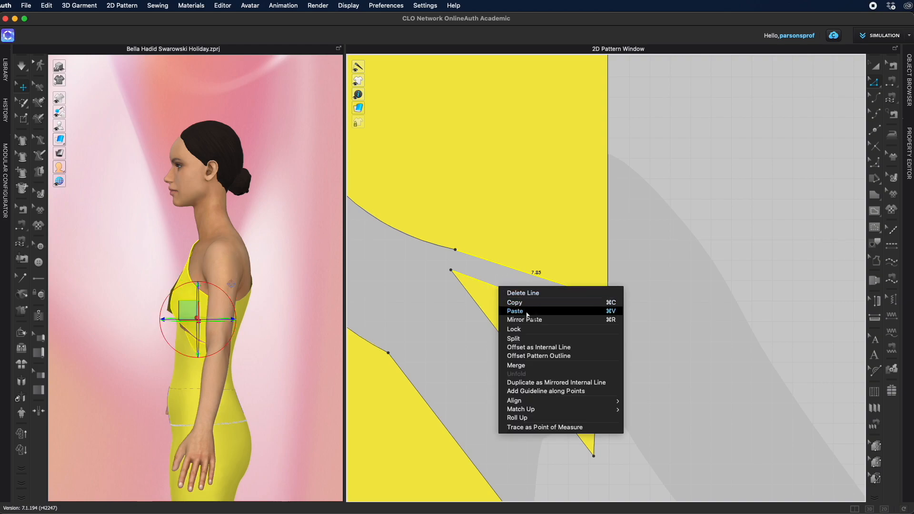
click(519, 365)
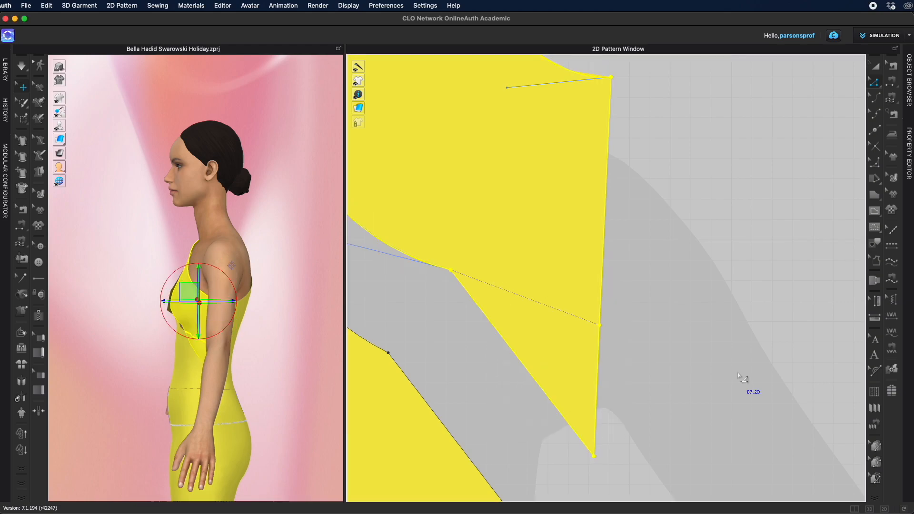
Free-sew the merged panel's slanted lower edge to the front bodice's matching diagonal edge and simulate the garment.
scroll(742, 378, down, 5)
right_drag(309, 377, 421, 356)
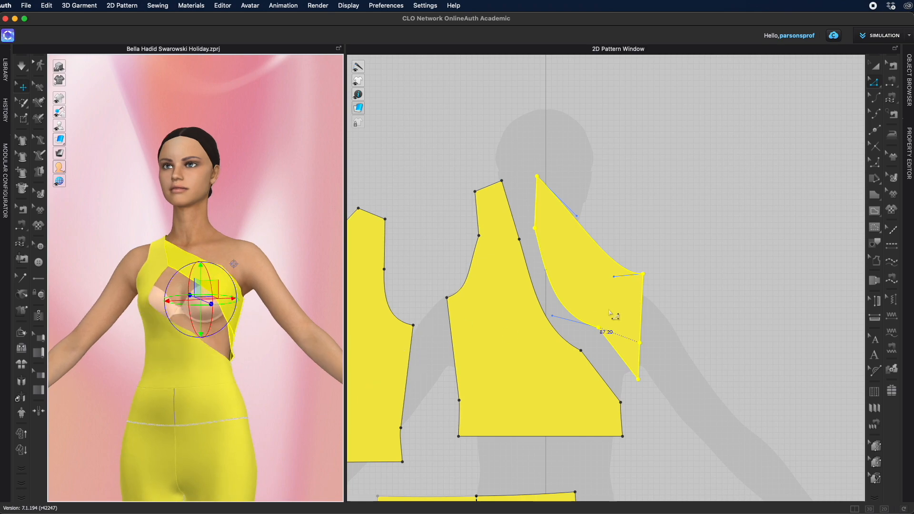
click(891, 82)
click(603, 336)
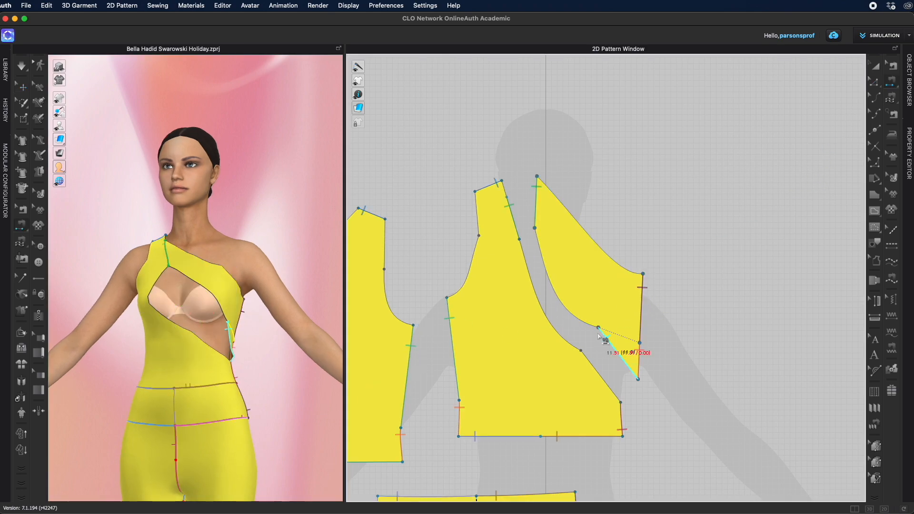
click(591, 361)
click(641, 329)
key(space)
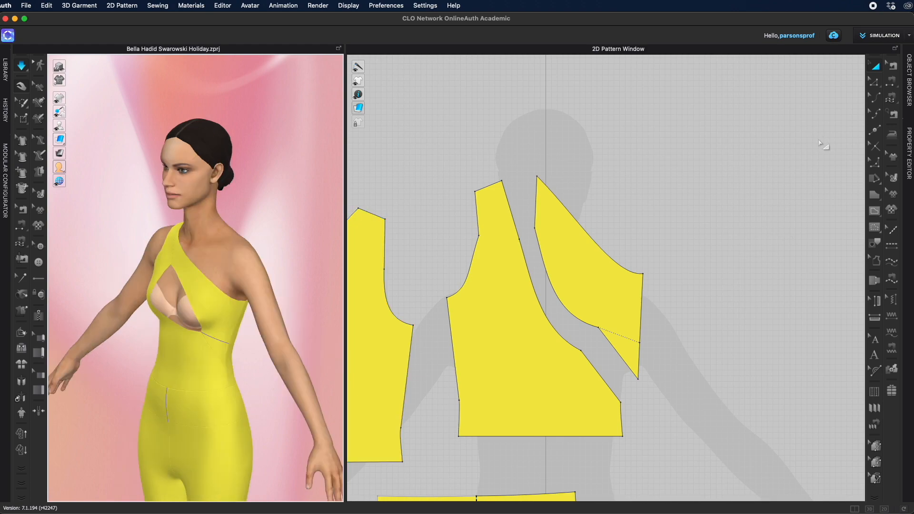
Delete the leftover internal line across the merged diagonal panel.
click(881, 83)
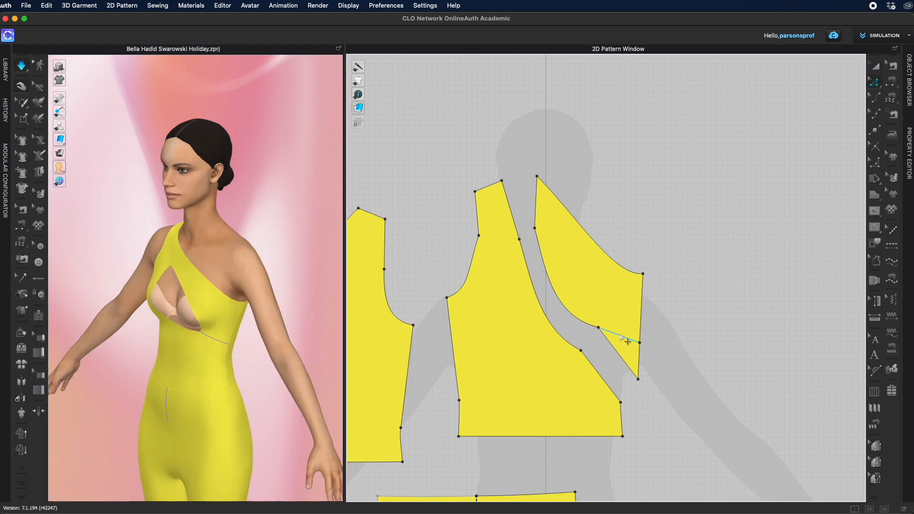
right_click(619, 335)
click(650, 341)
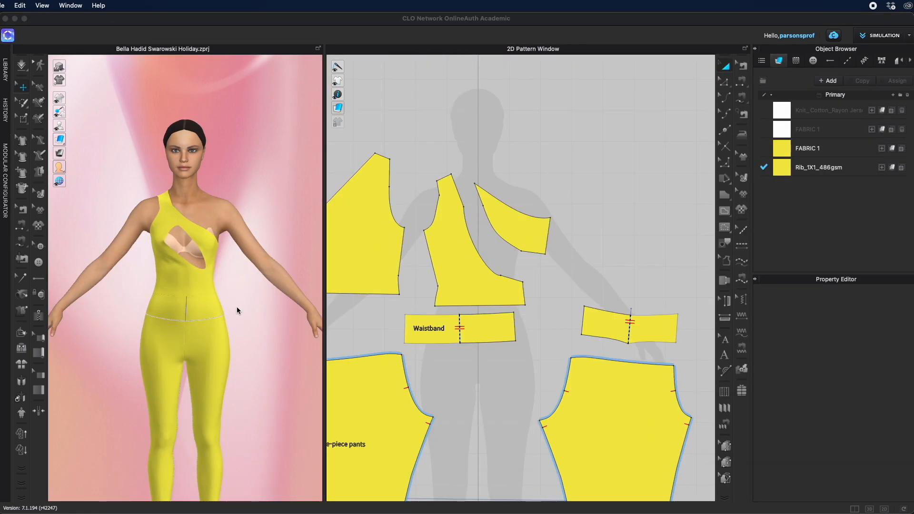
click(241, 282)
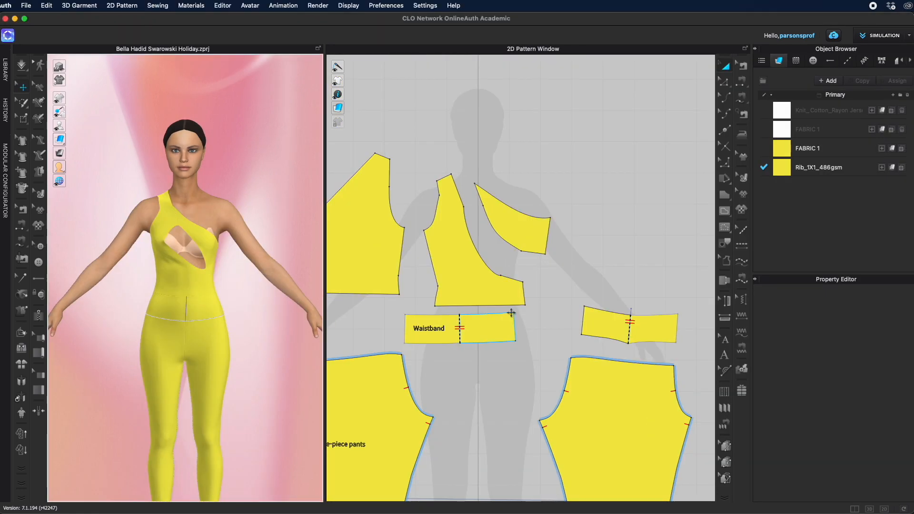
key(super+Tab)
click(498, 285)
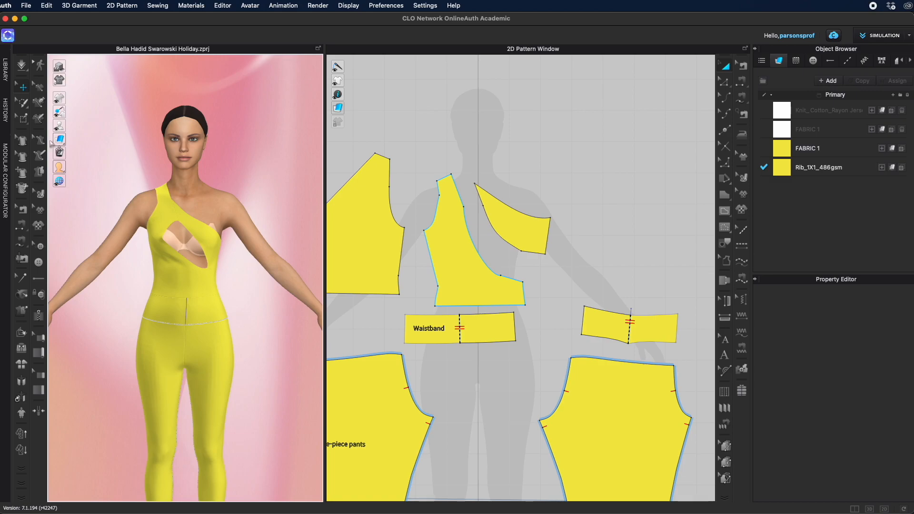
Replace the avatar's body skin texture with FV2_Camila_Nude.jpg from the FV2_Camila folder in the Female_V2 avatar library.
click(7, 83)
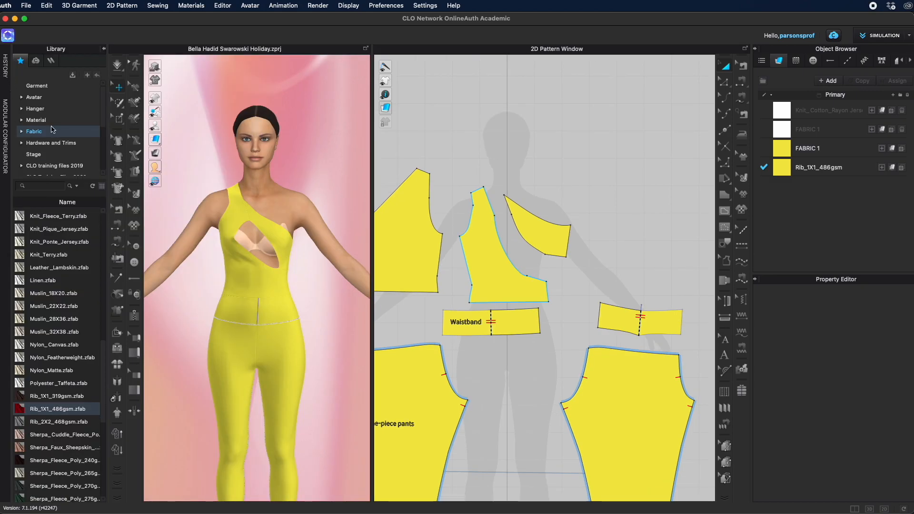
click(48, 100)
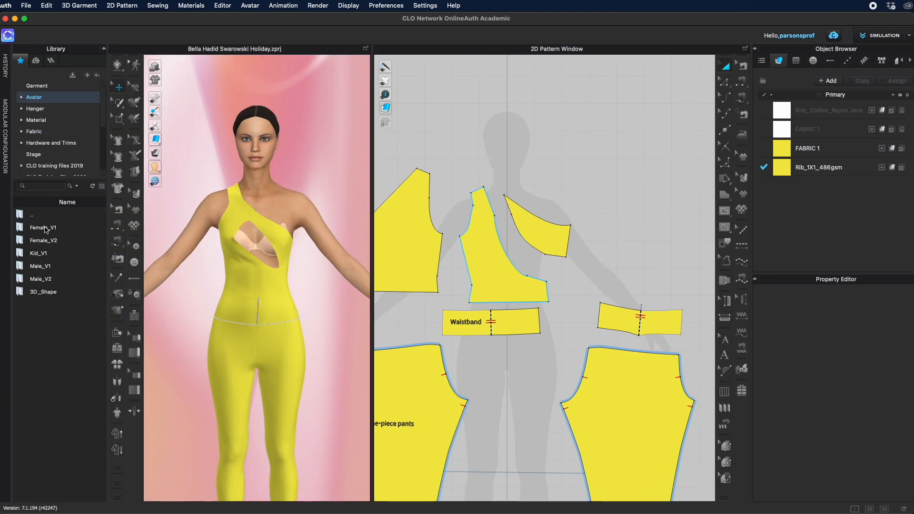
double_click(46, 241)
click(257, 181)
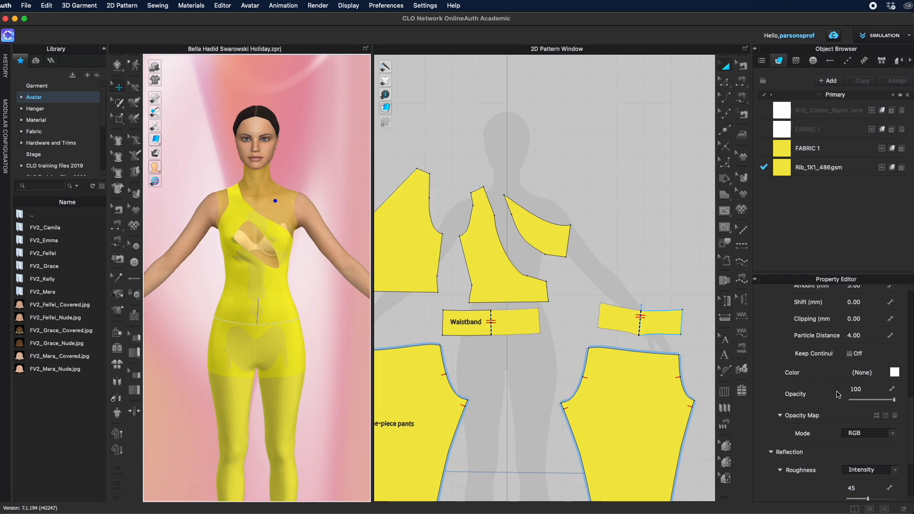
scroll(850, 366, up, 5)
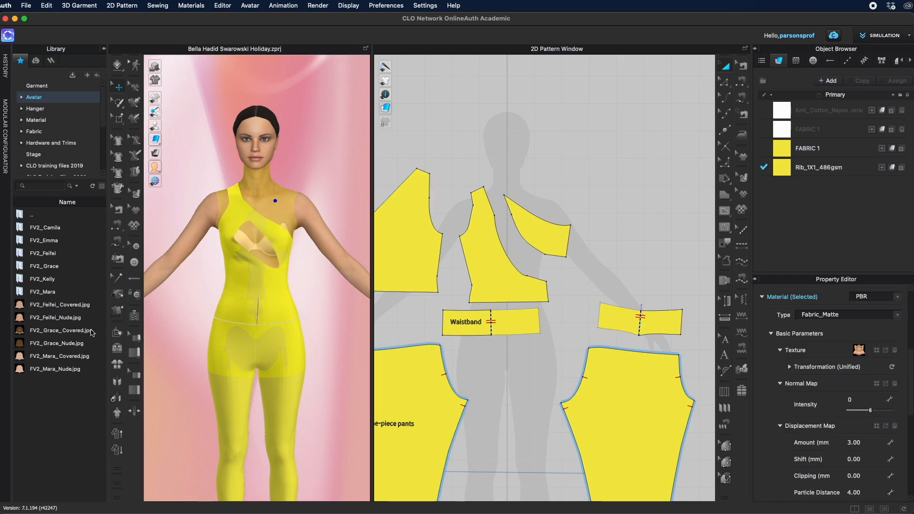
double_click(45, 227)
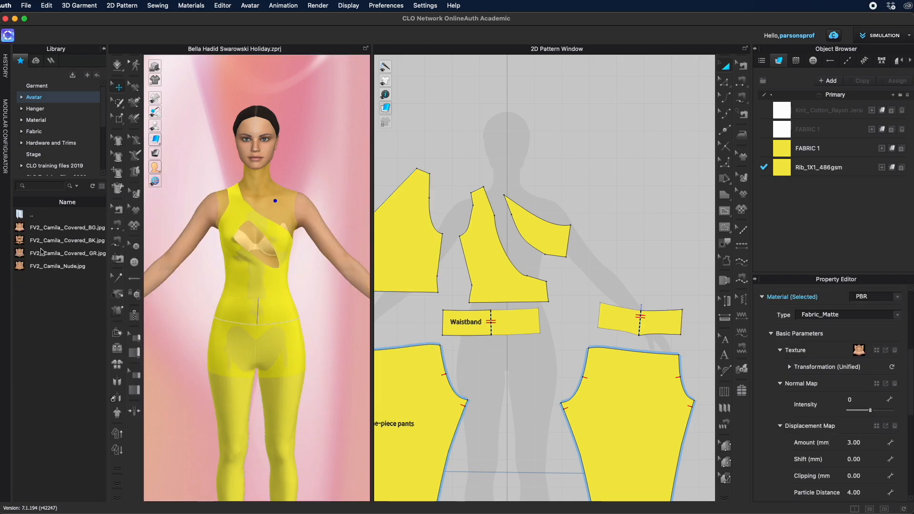
drag(20, 267, 860, 351)
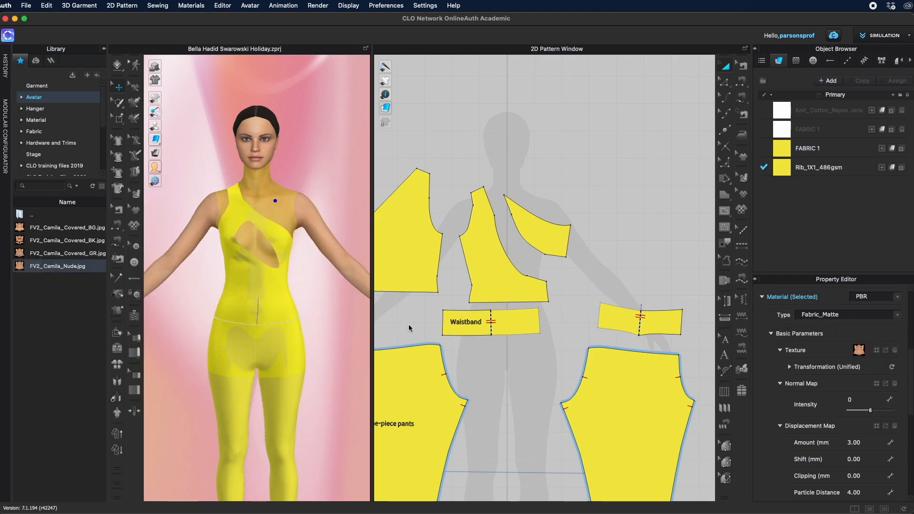
Deselect the avatar and compare the one-shoulder cutout garment with the behind-the-scenes reference photo.
click(337, 357)
mouse_move(337, 357)
right_down()
mouse_move(316, 329)
mouse_move(337, 344)
right_up()
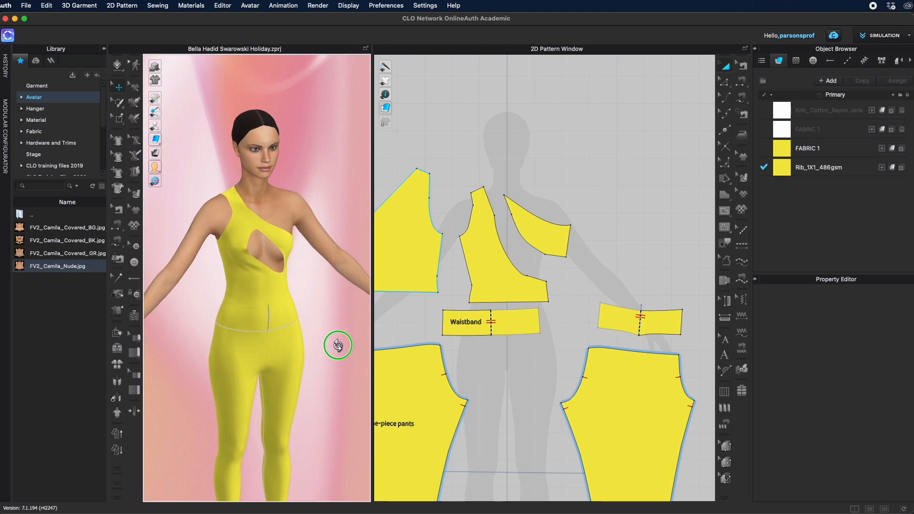
key(super+Tab)
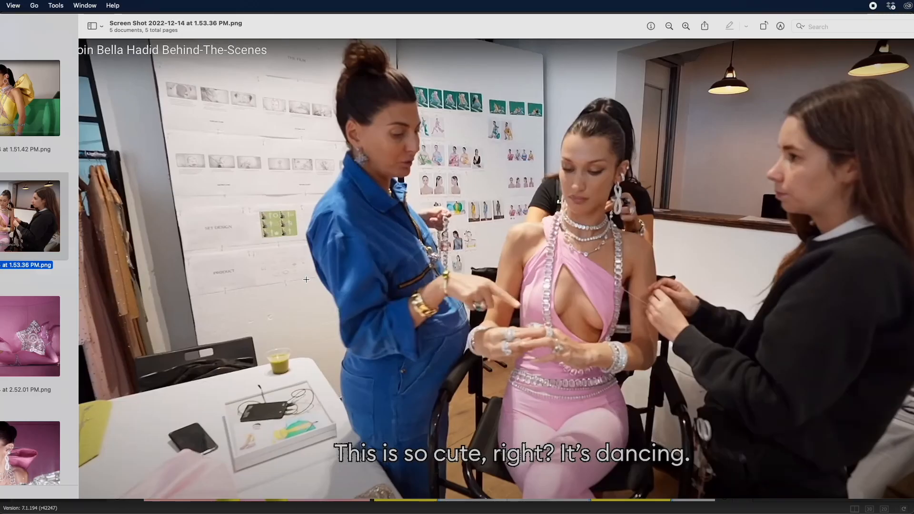
key(super+Tab)
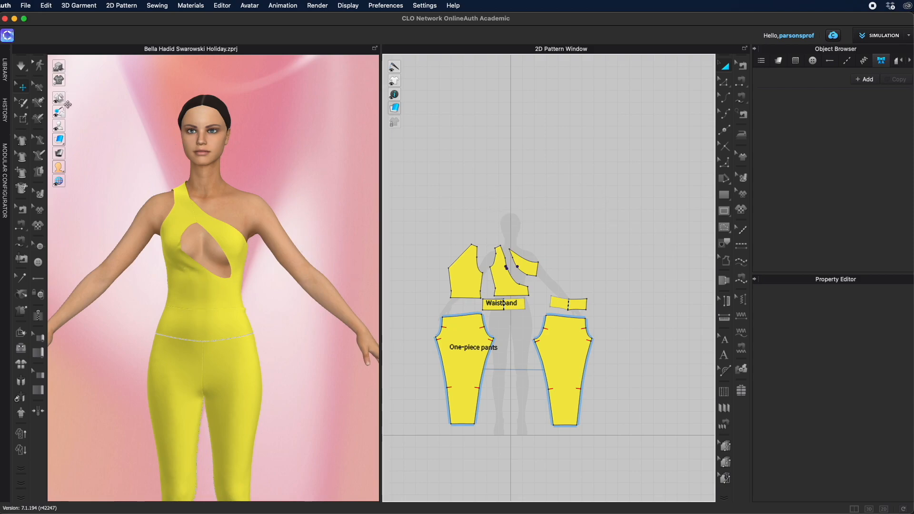
Add the Ribbon_07.trm bow from the Hardware and Trims library to the workspace in its Original position.
click(5, 72)
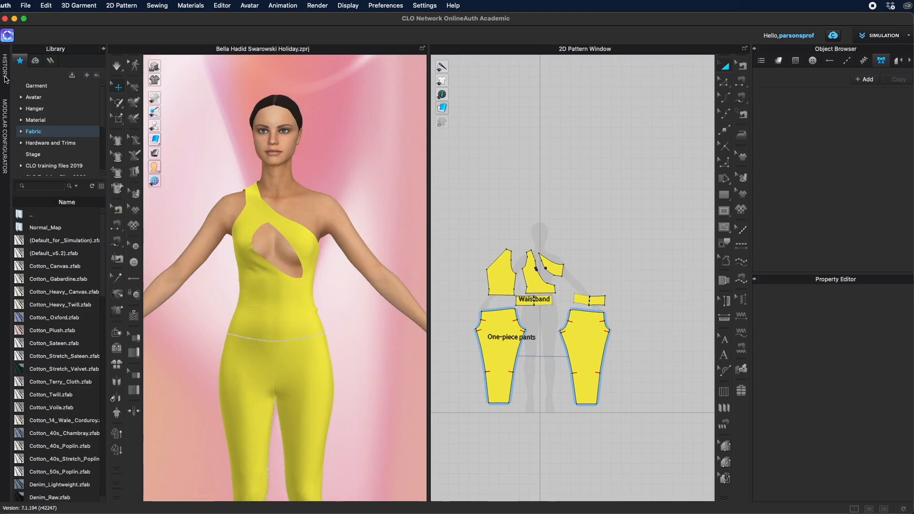
click(52, 143)
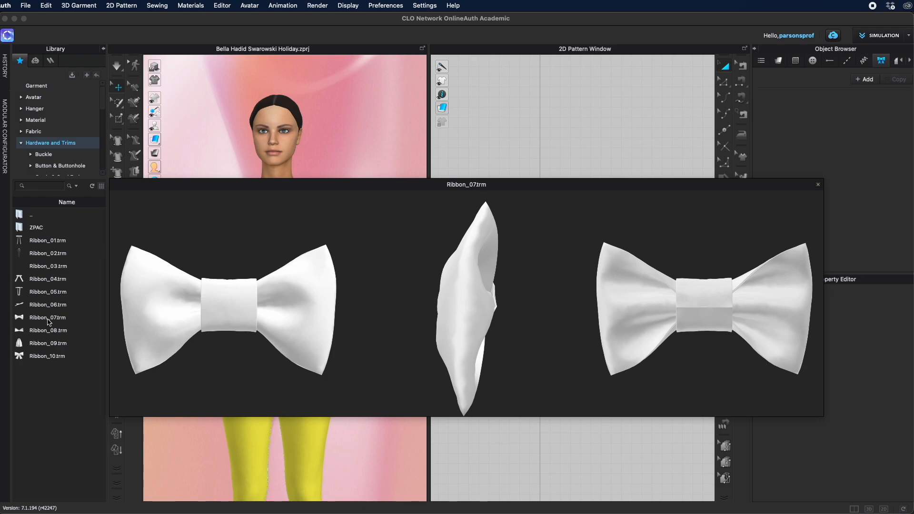
right_click(48, 322)
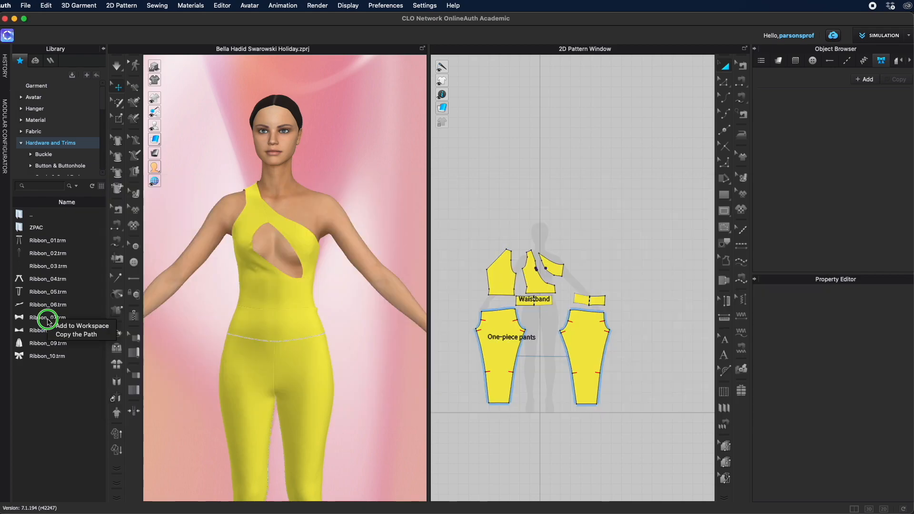
click(78, 326)
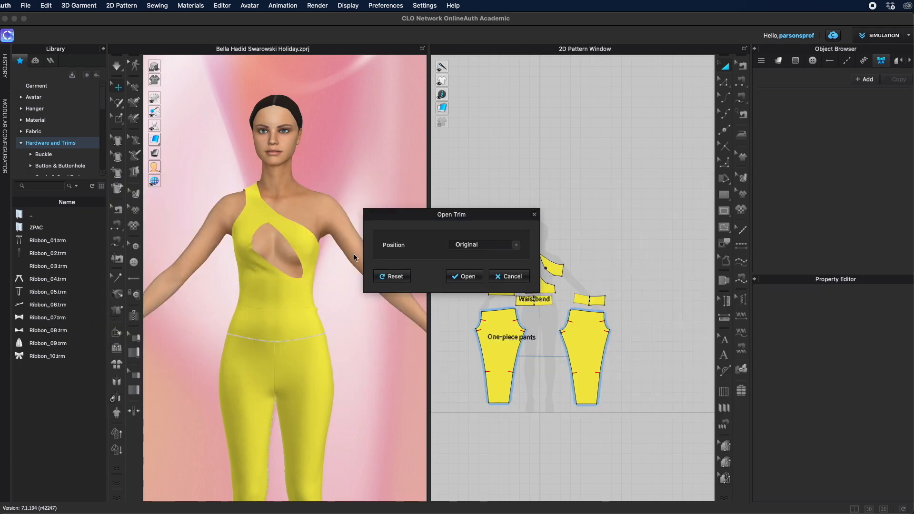
click(464, 276)
Show only the 3D window and scale the bow up until it extends past both sides of the avatar's back.
right_drag(314, 284, 459, 285)
right_drag(326, 183, 384, 293)
right_drag(384, 292, 382, 292)
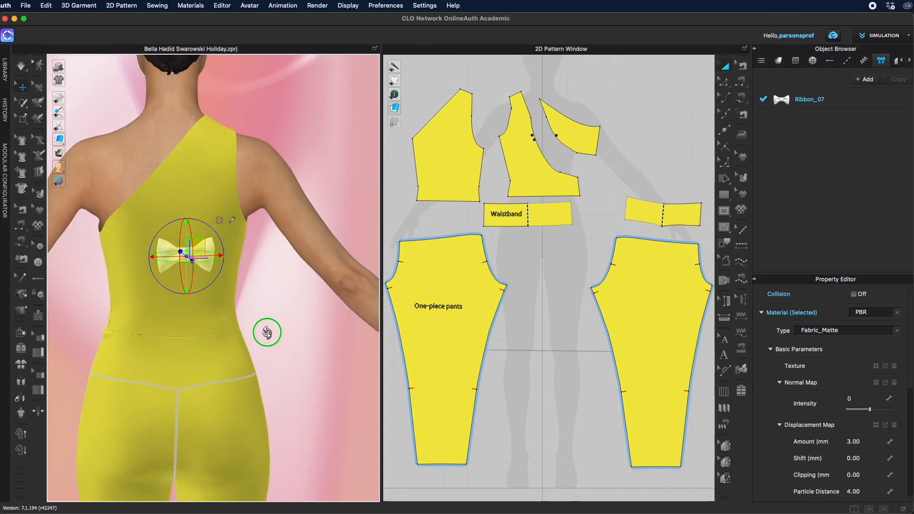
right_drag(267, 332, 270, 333)
click(870, 509)
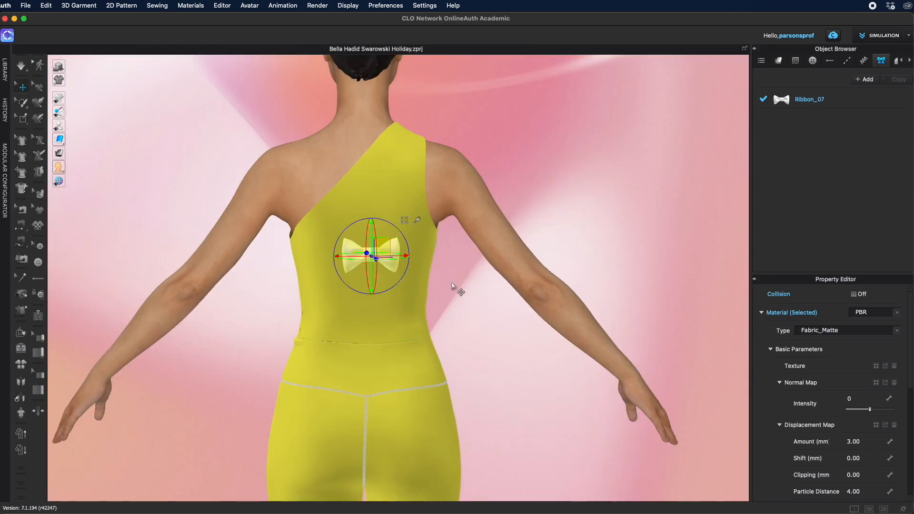
right_drag(432, 255, 464, 286)
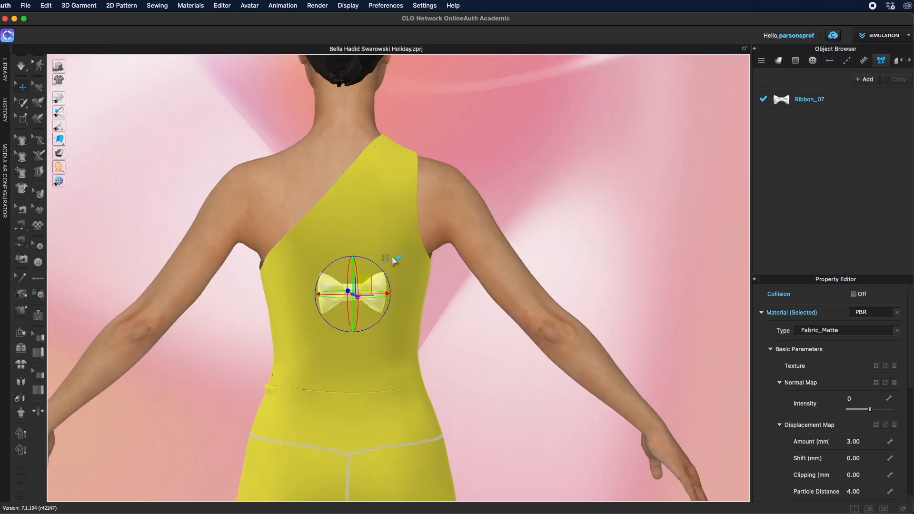
right_drag(388, 260, 384, 304)
drag(382, 293, 454, 325)
drag(353, 269, 351, 200)
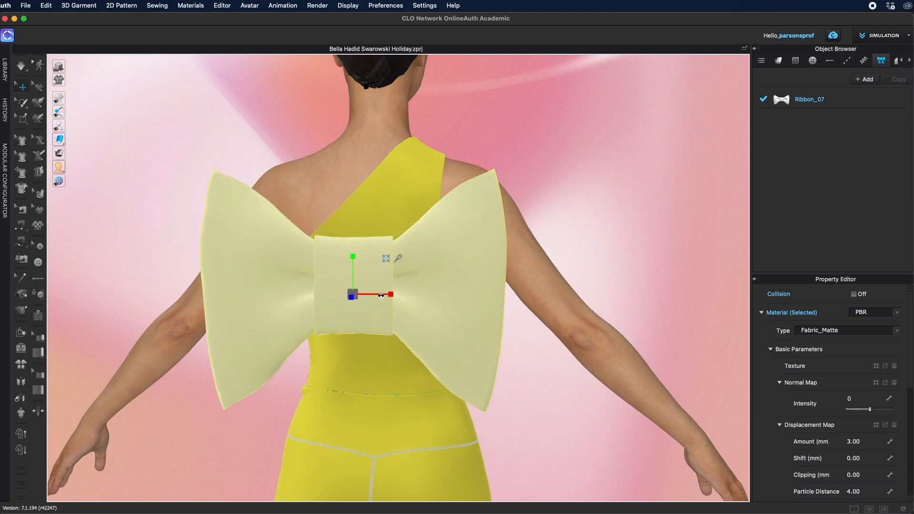
drag(351, 268, 352, 261)
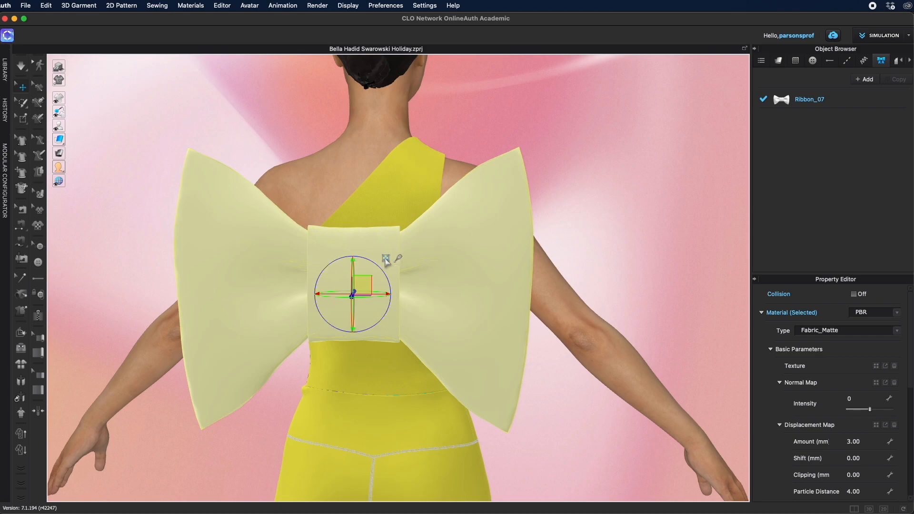
Straighten the enlarged bow on the upper back so it sits level behind the shoulders, then deselect it.
right_drag(543, 383, 689, 416)
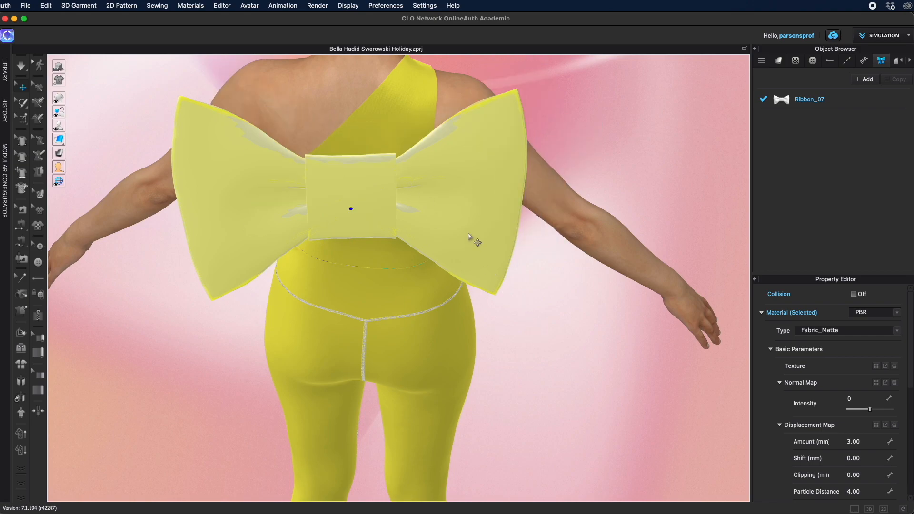
click(385, 162)
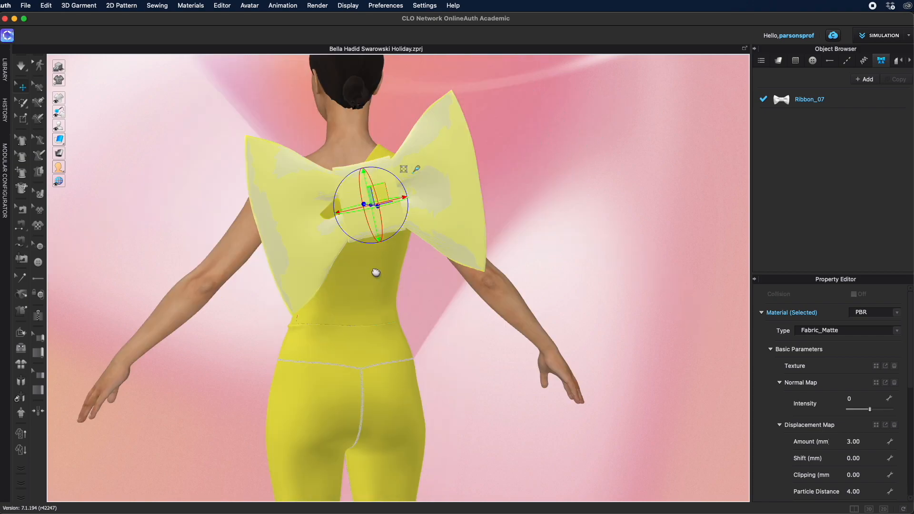
middle_drag(376, 271, 371, 311)
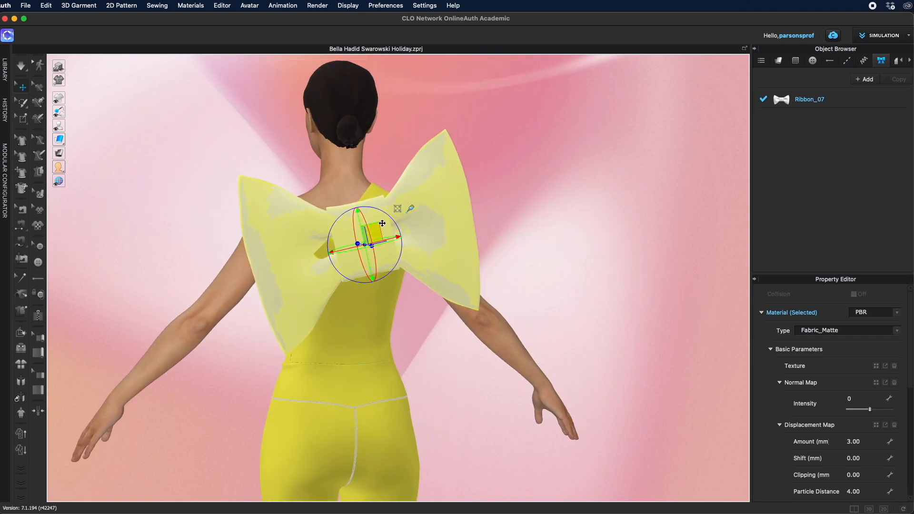
drag(387, 212, 361, 238)
click(408, 402)
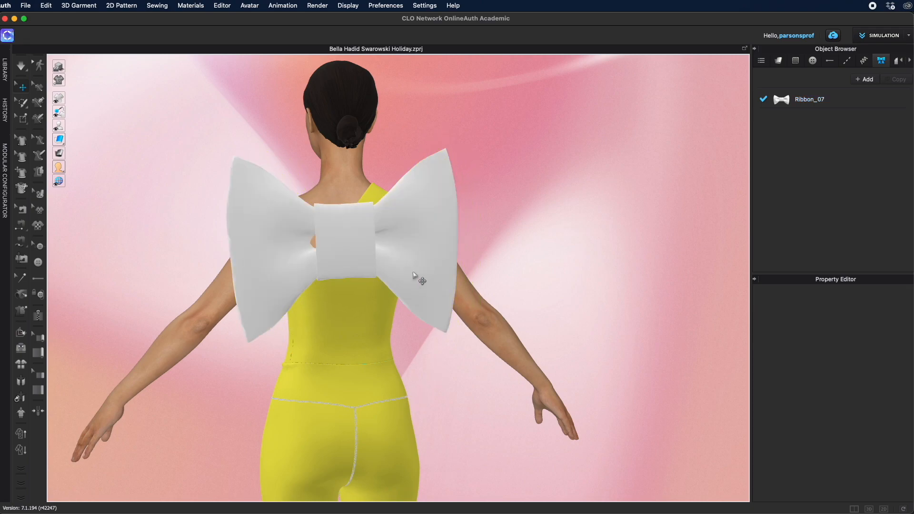
Set the Ribbon_07 bow's color to the Pantone FHI Polyester TSX yellow Lemon Fizz.
right_drag(345, 337, 379, 214)
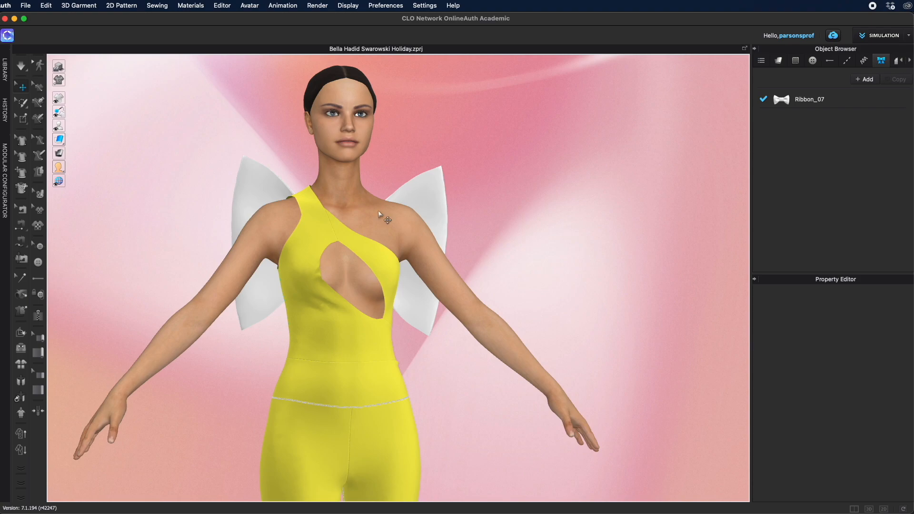
scroll(401, 257, down, 3)
right_drag(529, 394, 469, 420)
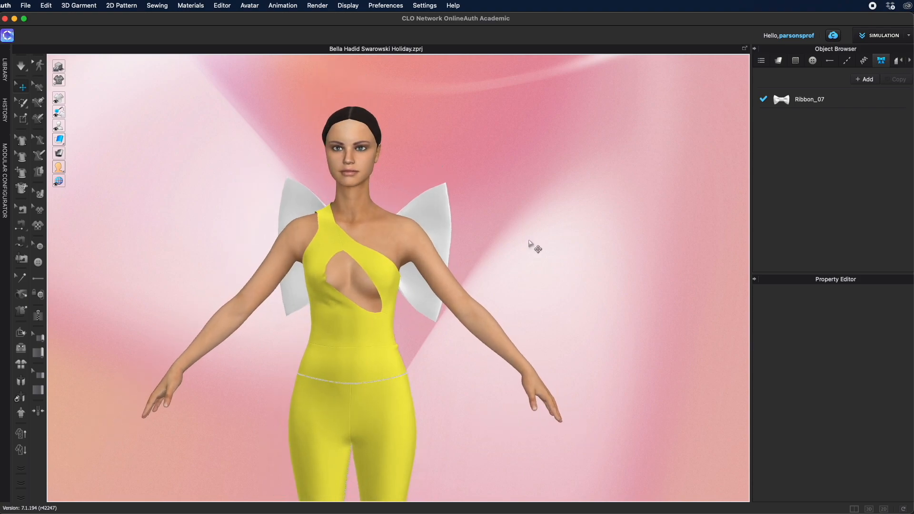
click(857, 102)
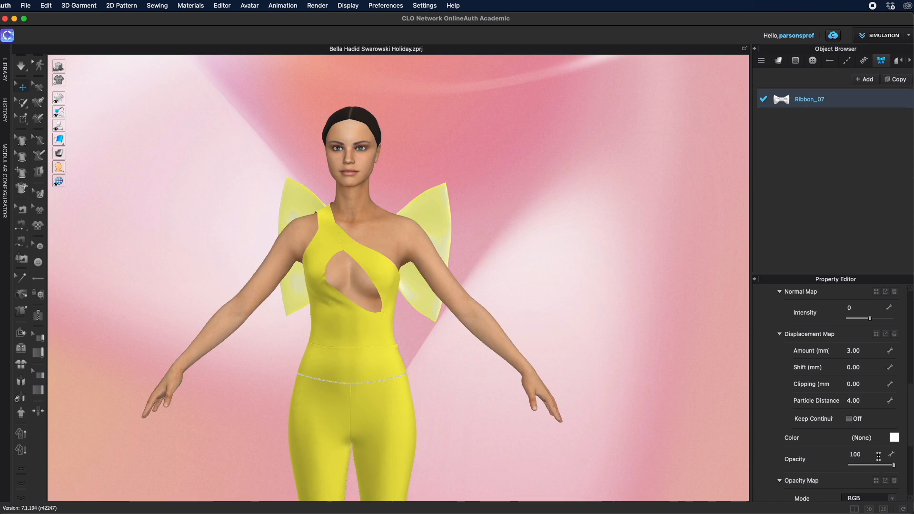
click(893, 438)
click(619, 170)
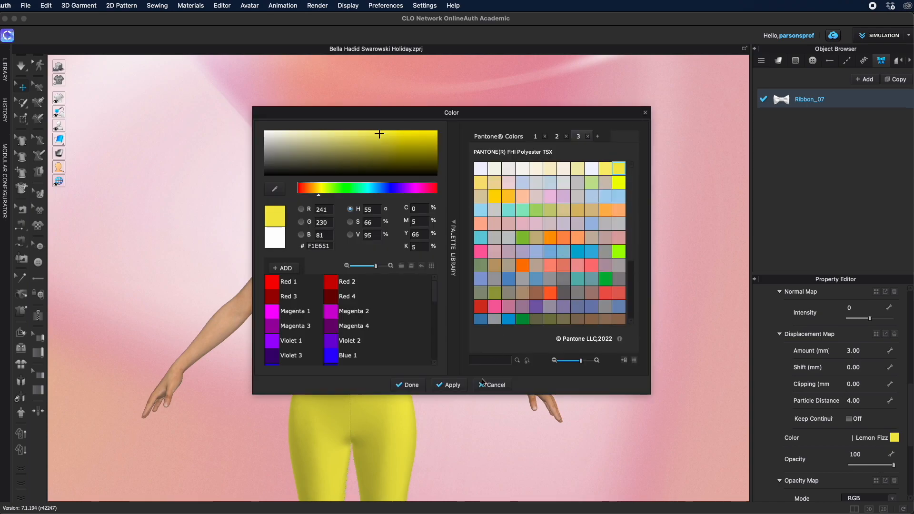
click(450, 385)
click(510, 307)
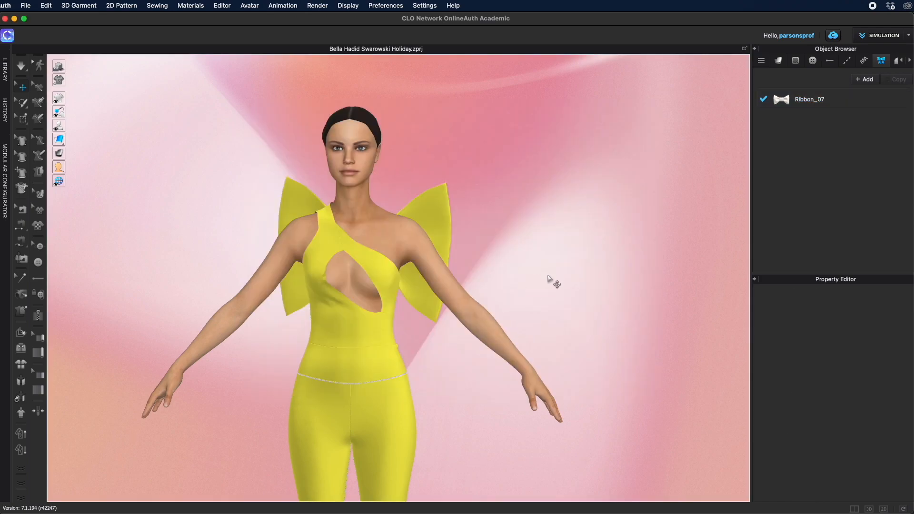
Inspect the yellow bow from the front and compare it with the pink bow and jewellery in the reference photos.
right_drag(569, 305, 482, 284)
scroll(574, 304, down, 5)
scroll(482, 284, up, 5)
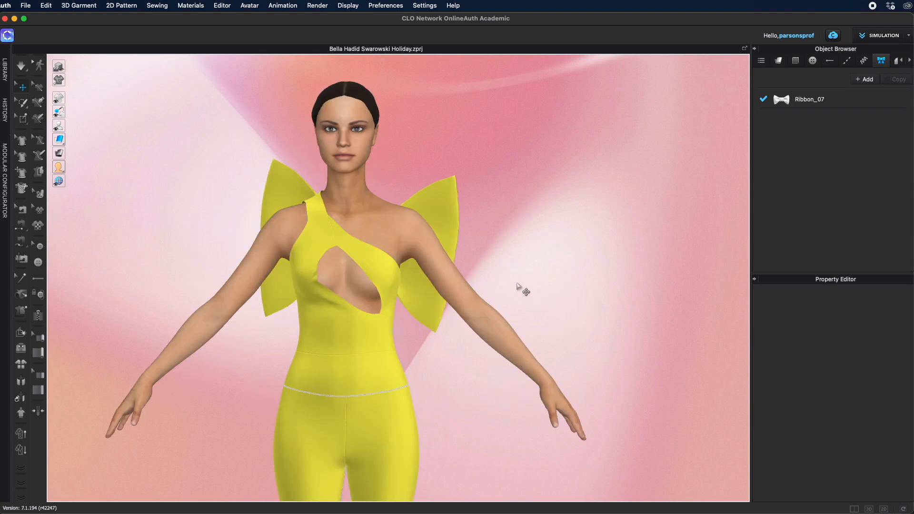
key(super+Tab)
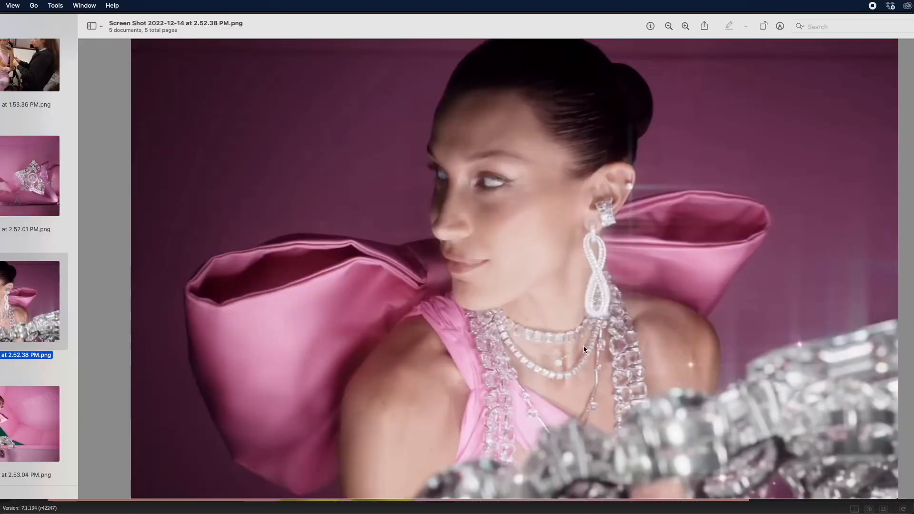
click(20, 100)
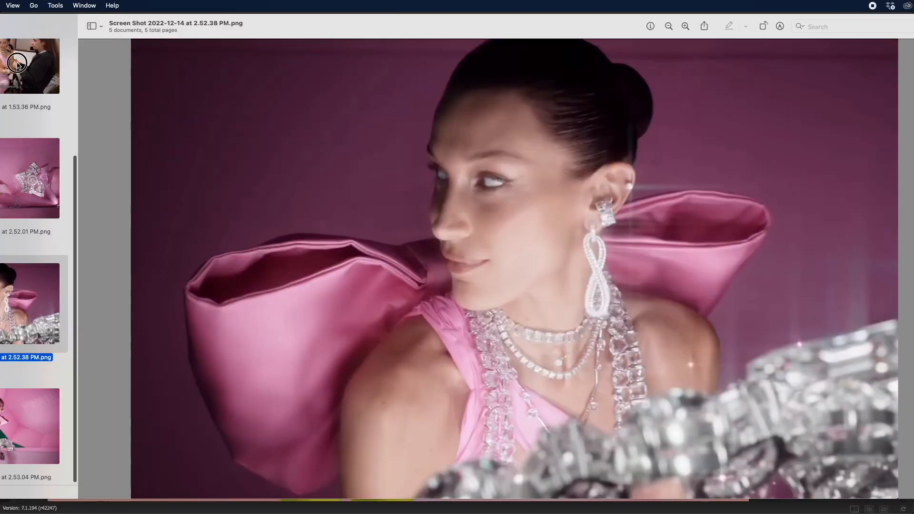
key(super+Tab)
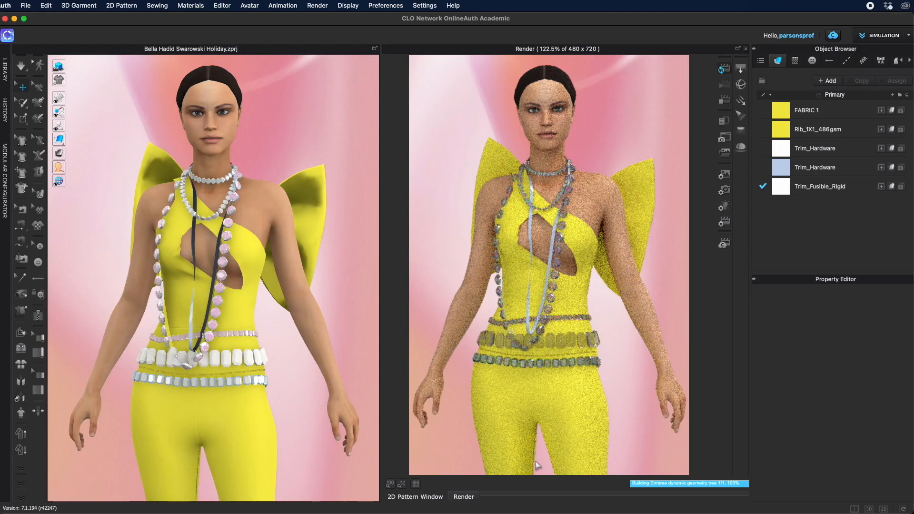
Select the thin dark strand hanging over the chest cutout among the necklaces on the 3D garment.
click(403, 484)
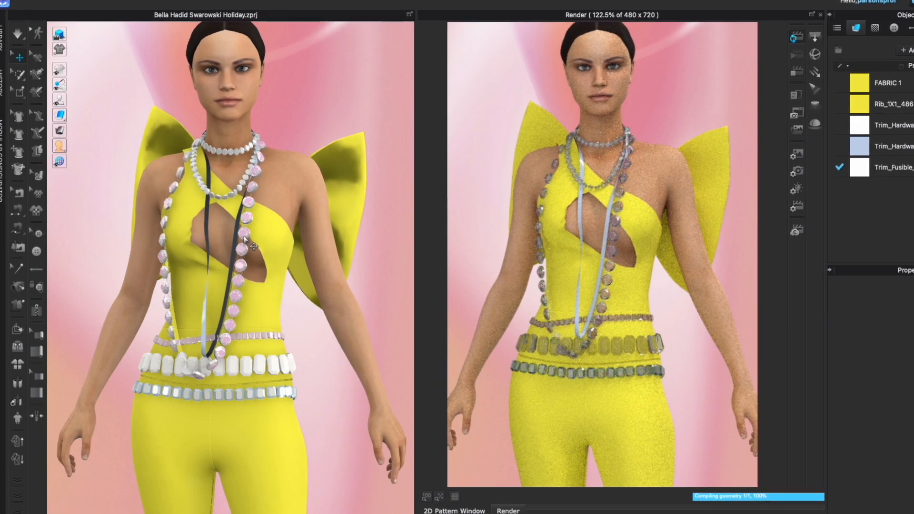
click(207, 215)
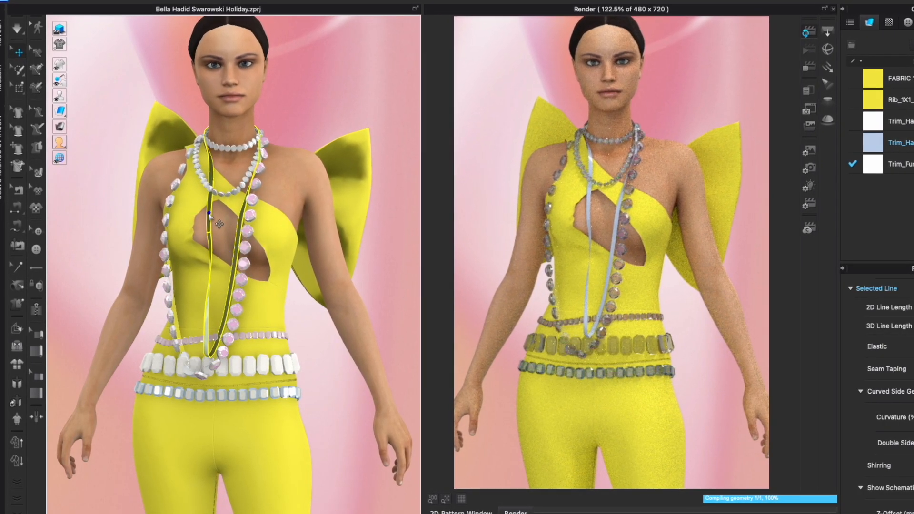